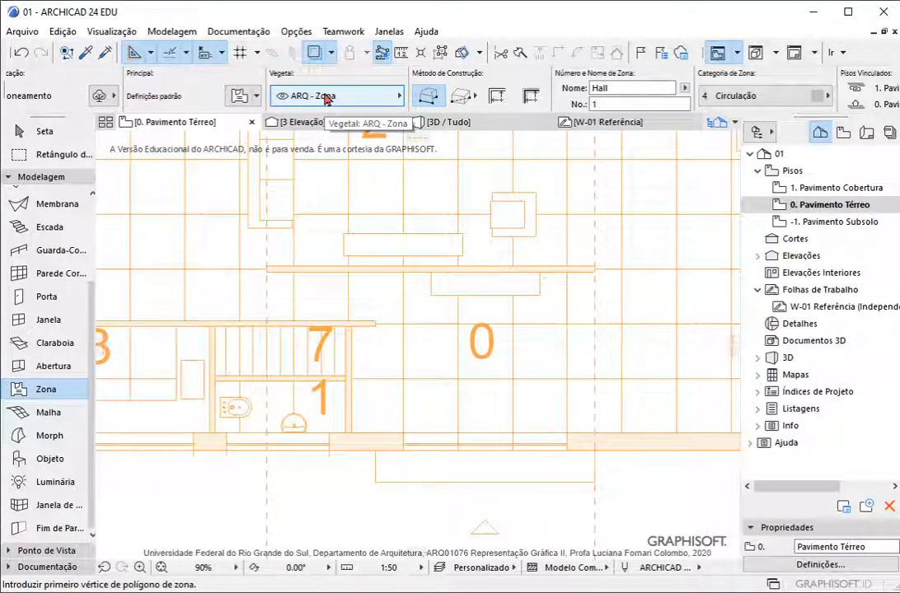
Review the Zone tool's layer, construction method, number and category settings for the Hall zone
left_click(327, 98)
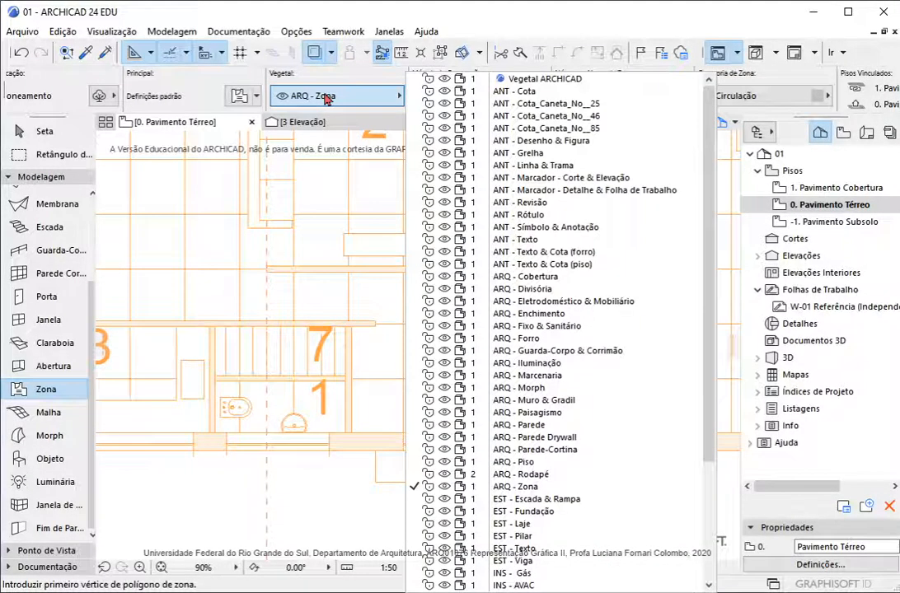
left_click(327, 98)
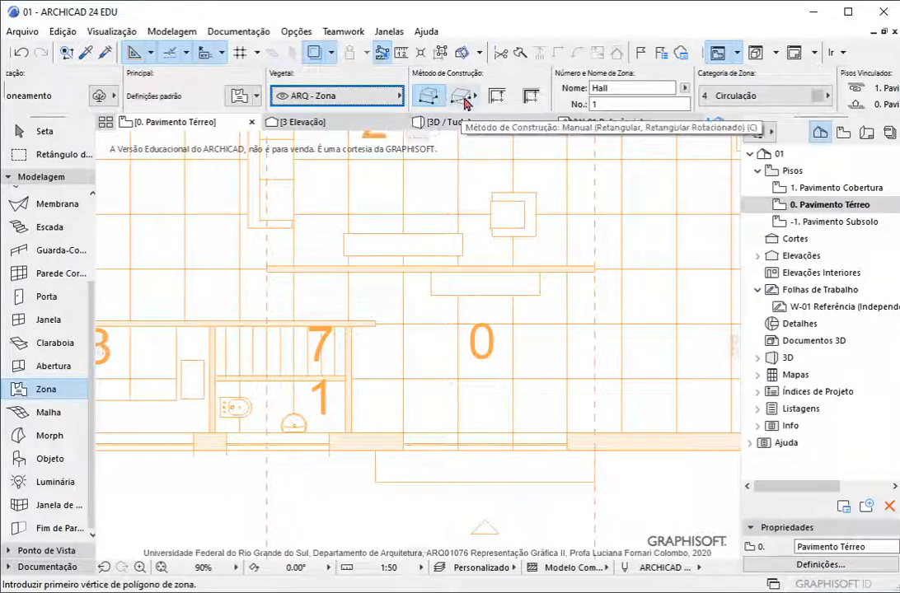
mouse_move(427, 136)
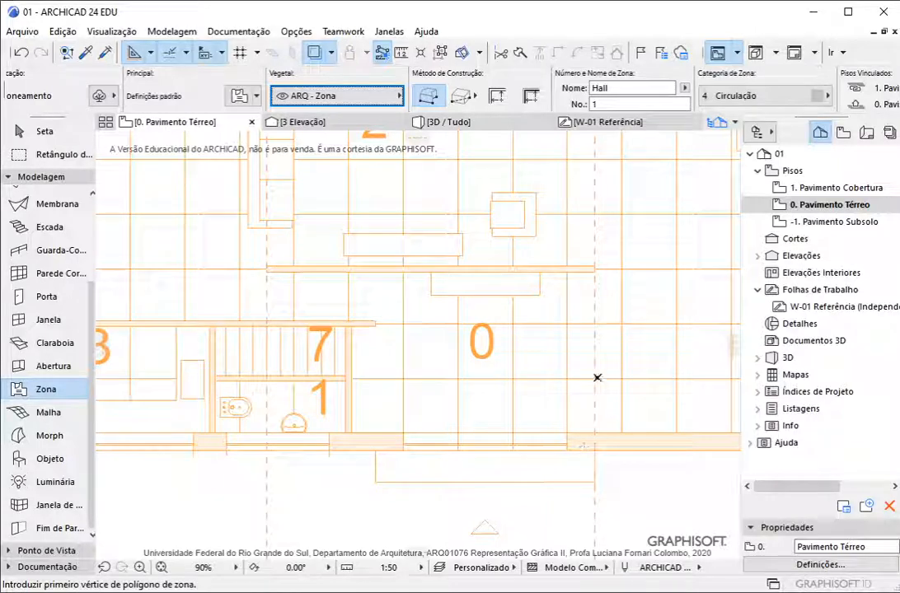
left_click(616, 104)
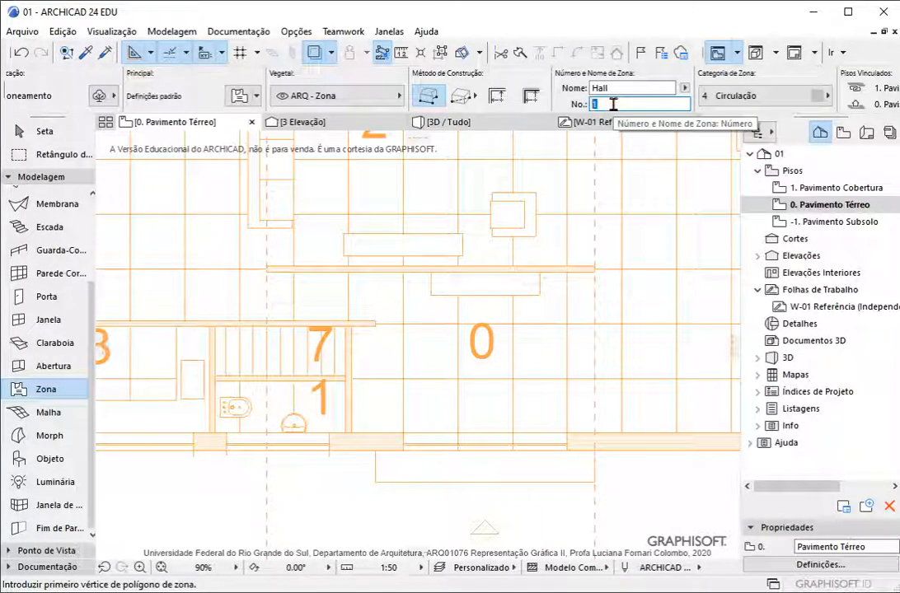
left_click(754, 102)
left_click(754, 102)
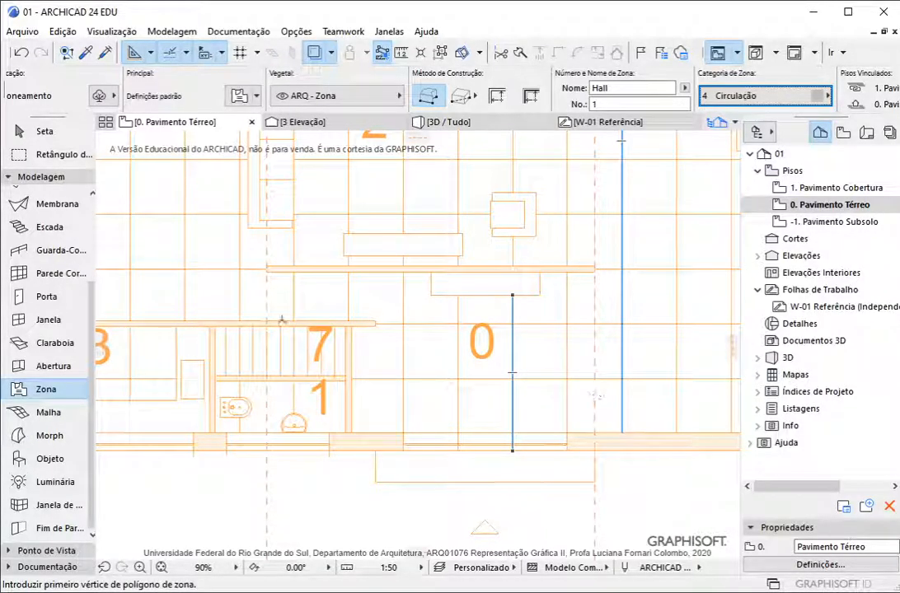
Start the Hall zone polygon along the lower face of the wall above area 0, from its left end to its right end
scroll(301, 249, "up", 3)
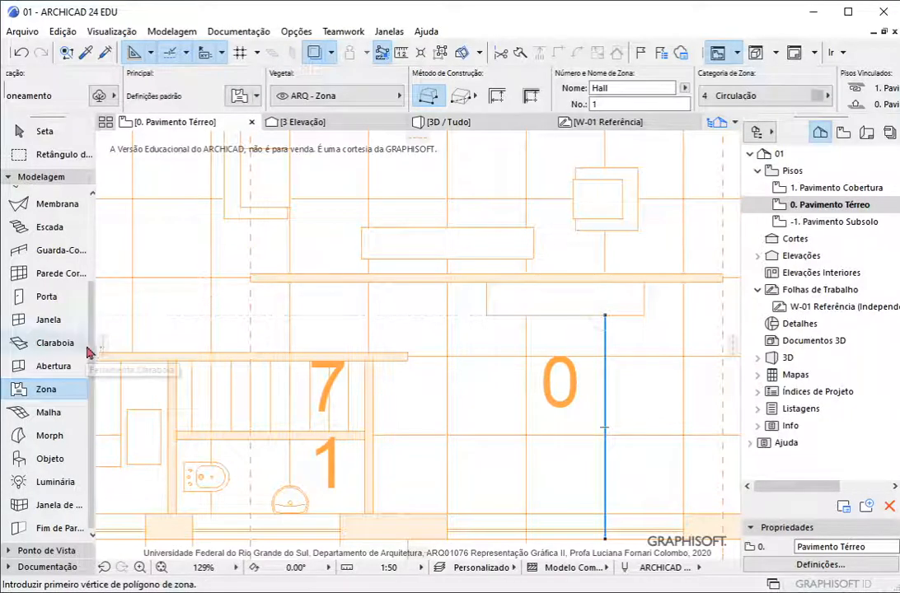
mouse_move(101, 346)
left_mouse_down()
mouse_move(248, 334)
mouse_move(102, 341)
left_mouse_up()
scroll(398, 313, "down", 3)
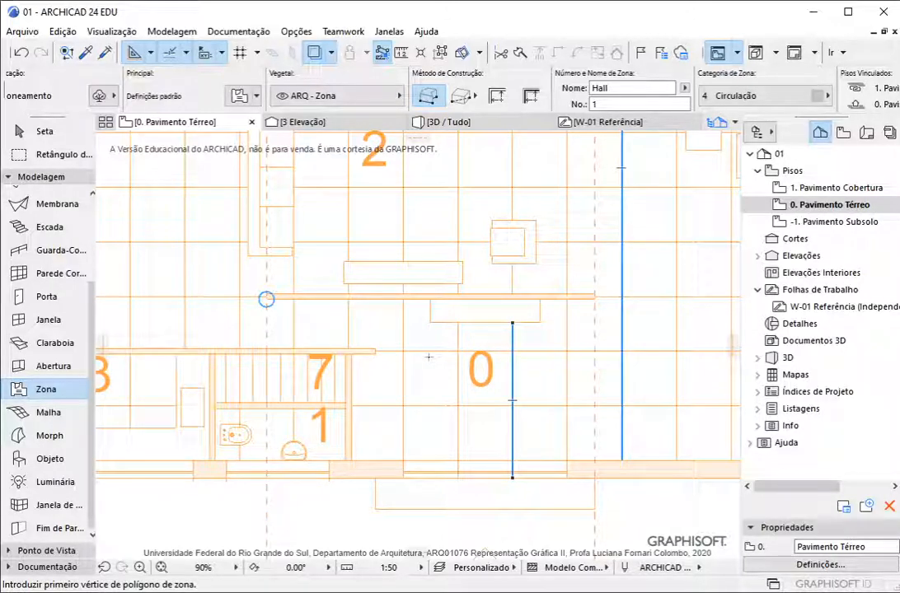
scroll(266, 298, "up", 6)
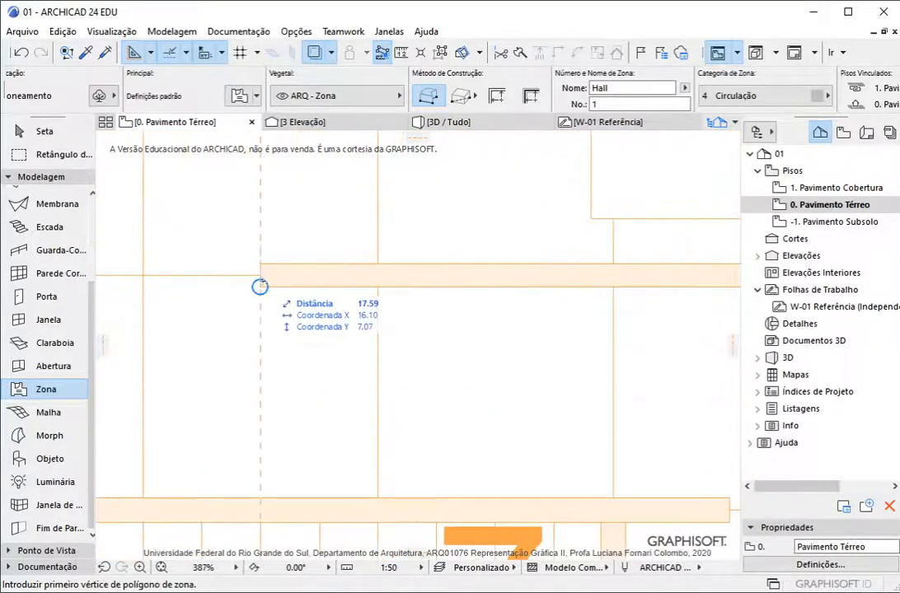
left_click(260, 286)
scroll(185, 271, "down", 6)
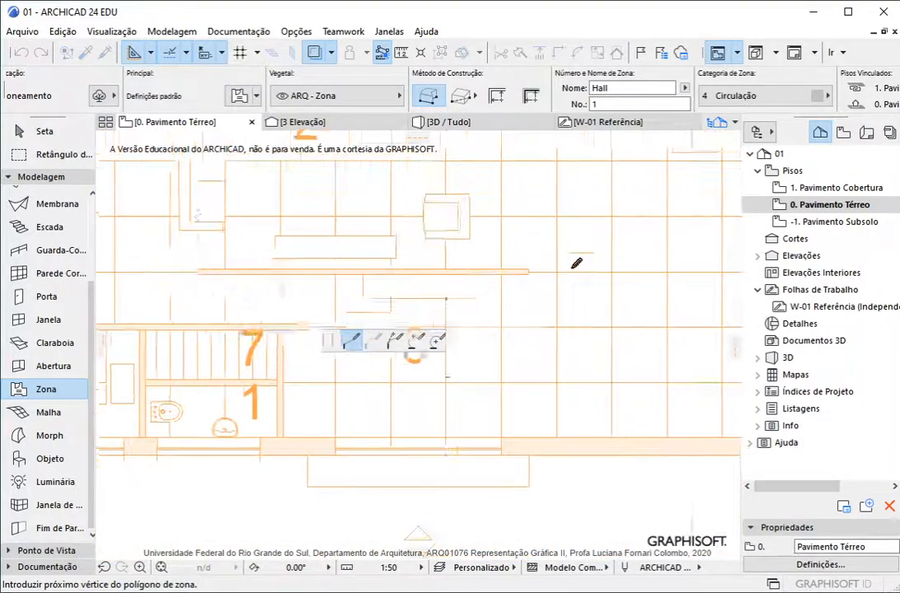
scroll(527, 277, "up", 4)
left_click(534, 266)
Extend the zone outline down to the facade wall's inner face, then along it to the bathroom wall corner
scroll(560, 272, "down", 5)
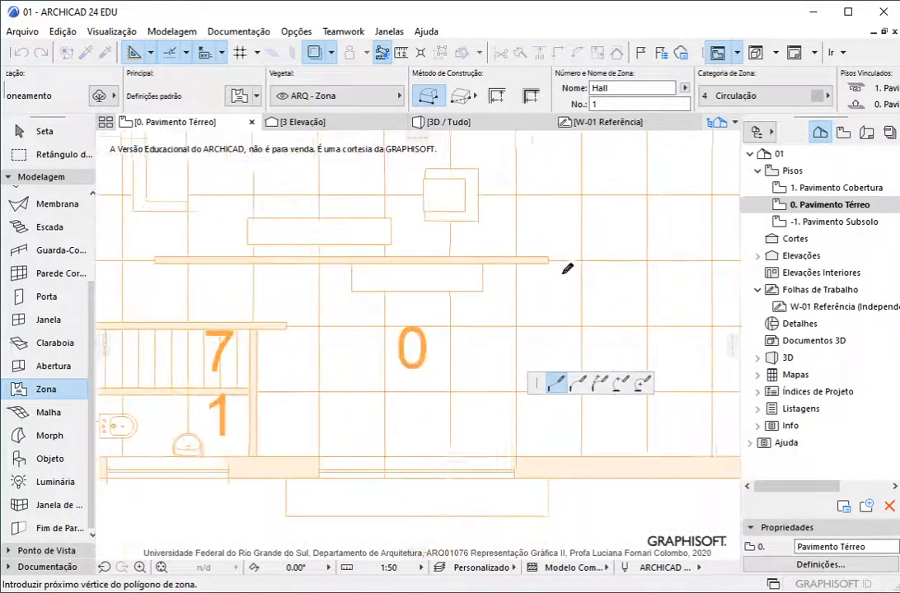
scroll(566, 341, "down", 1)
scroll(555, 353, "up", 3)
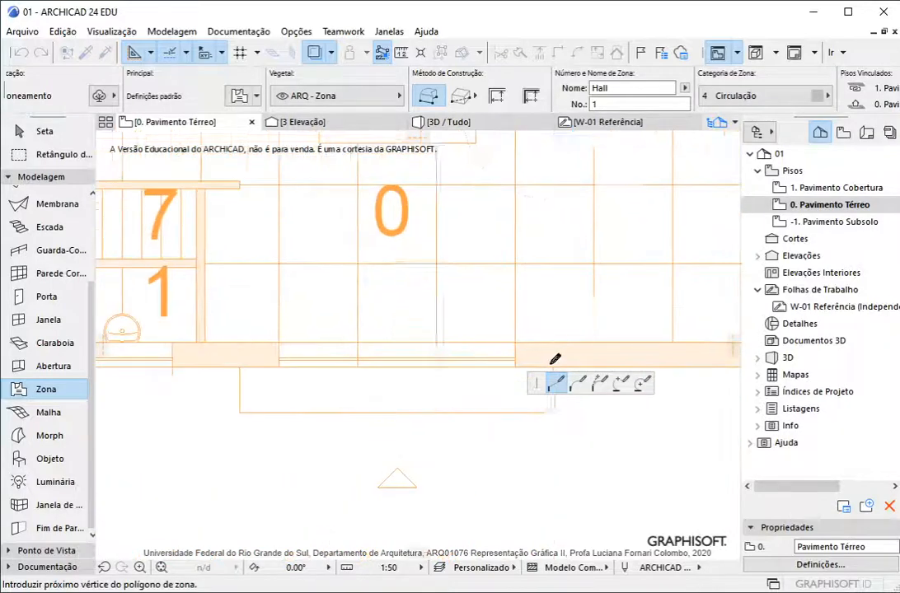
left_click(553, 342)
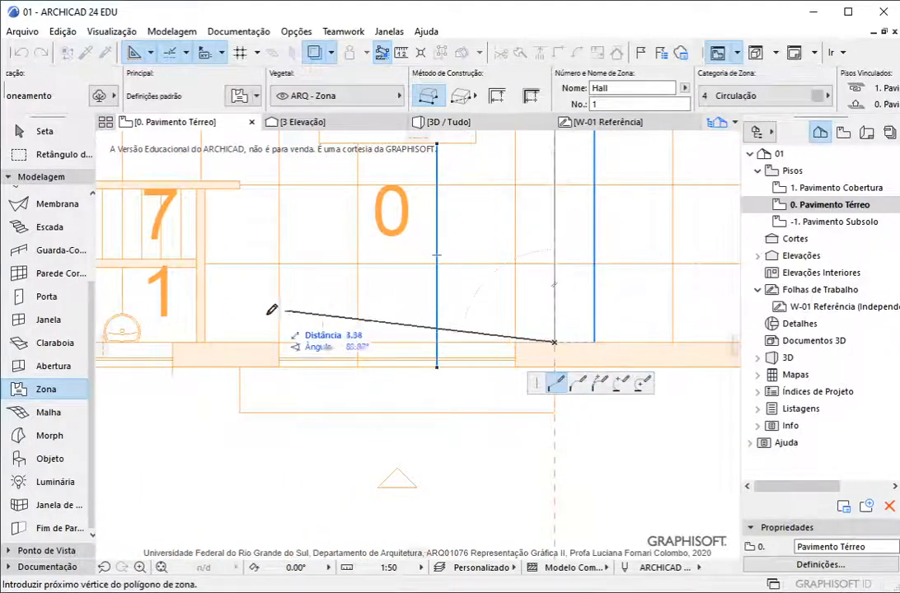
left_click(204, 342)
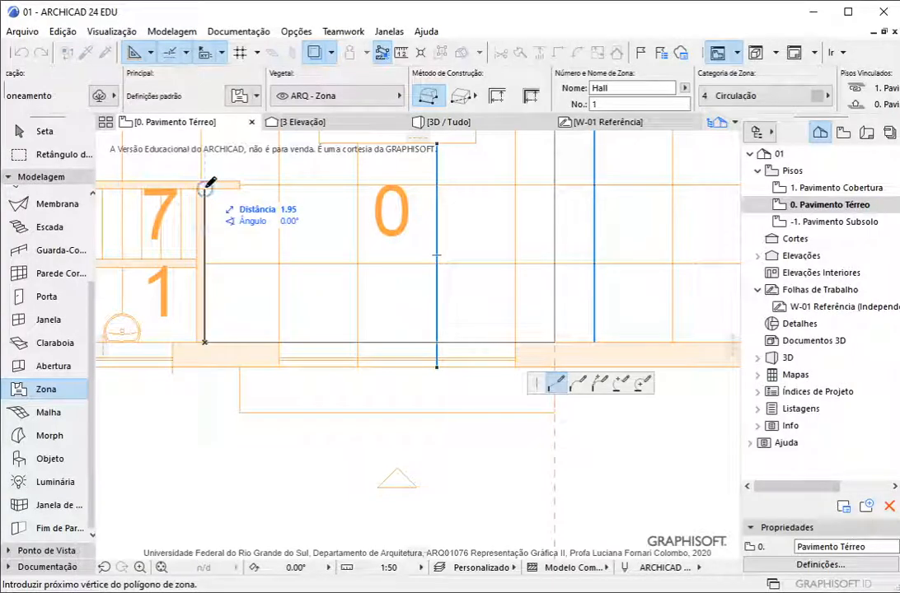
Continue the zone outline up the bathroom wall and around the projecting end of the stair wall
scroll(309, 285, "down", 3)
scroll(275, 249, "down", 2)
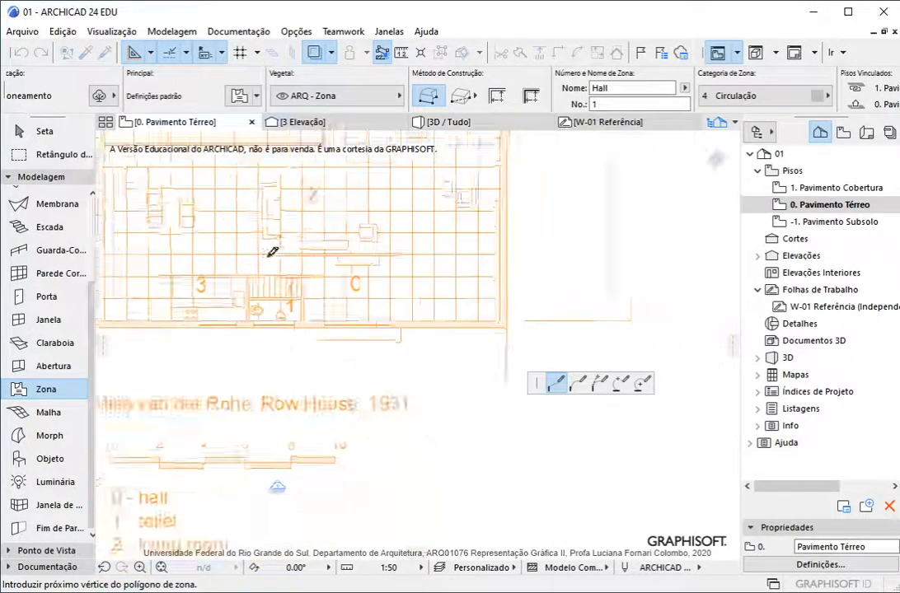
scroll(353, 293, "up", 5)
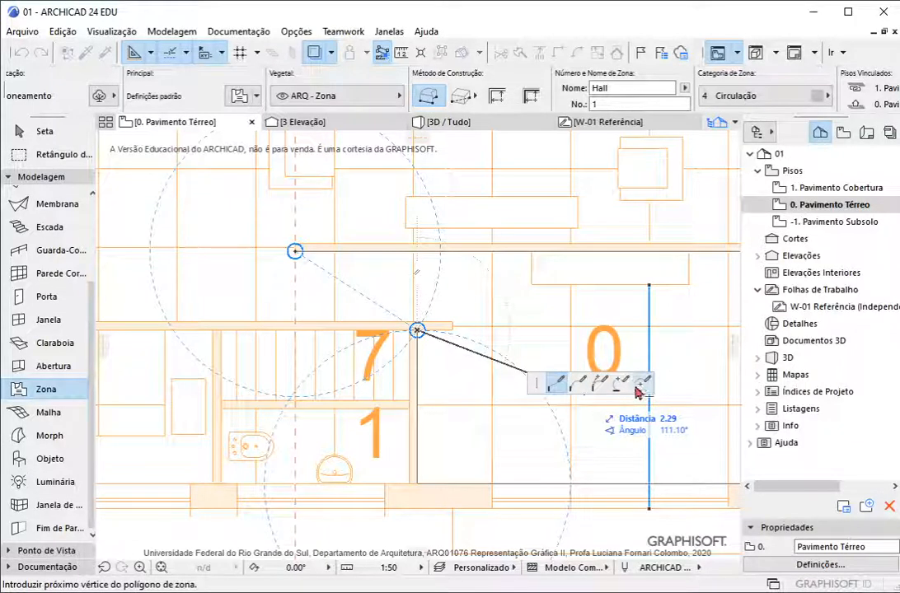
scroll(445, 331, "up", 3)
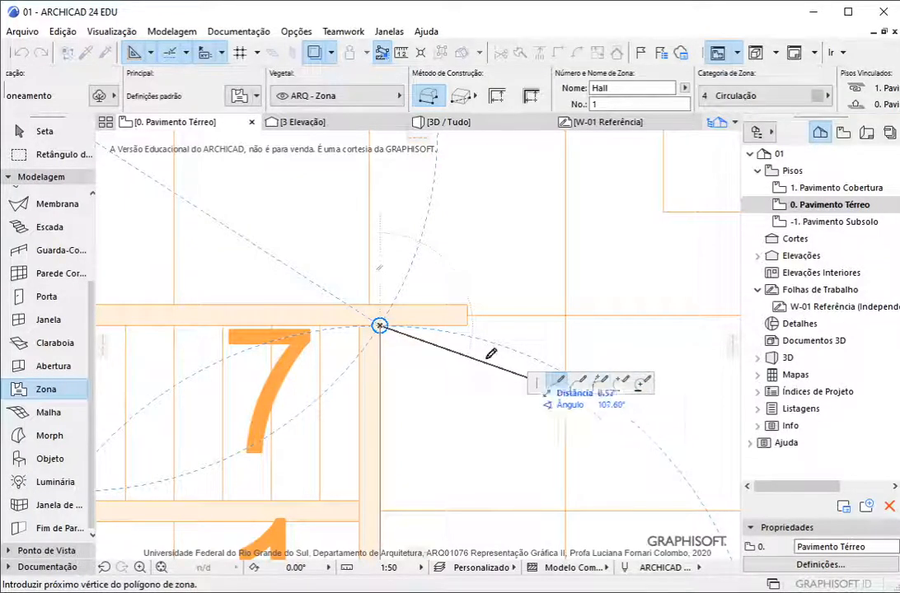
left_click(468, 325)
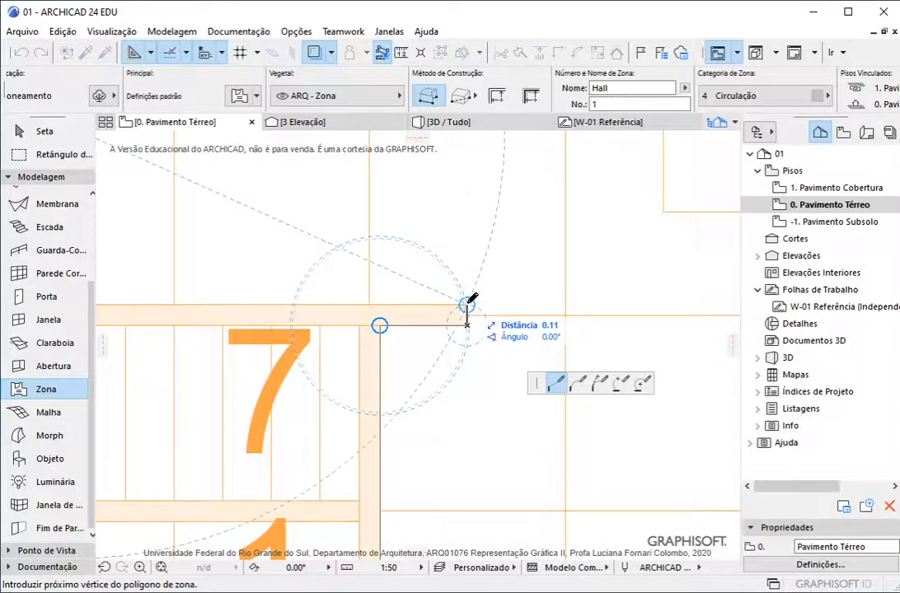
left_click(467, 305)
Run the outline along the stair wall's upper face to the dashed line and close the polygon at its starting corner
scroll(561, 350, "down", 5)
scroll(397, 309, "up", 4)
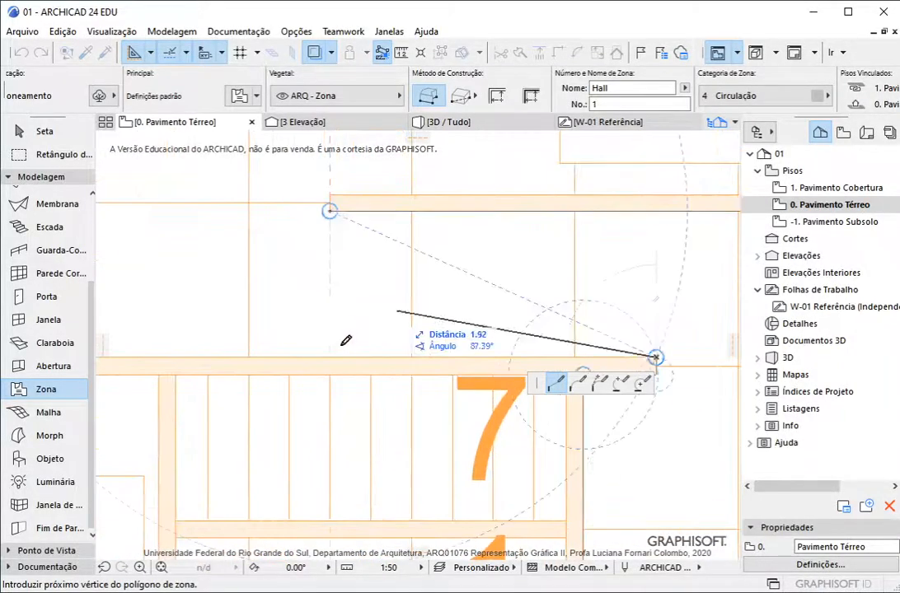
left_click(330, 357)
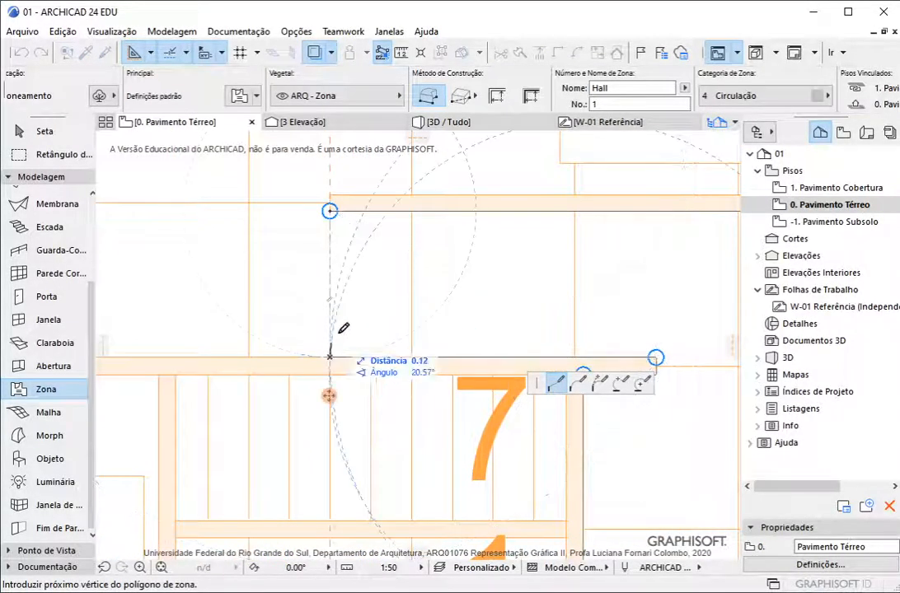
left_click(331, 209)
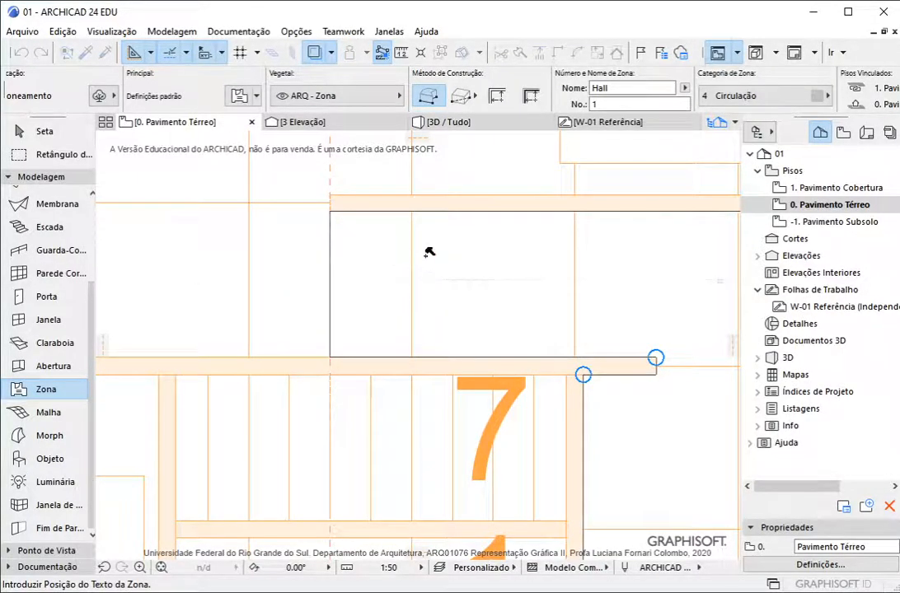
Place the Hall zone stamp inside the outline, beside the number 0
scroll(412, 255, "down", 3)
scroll(636, 290, "up", 3)
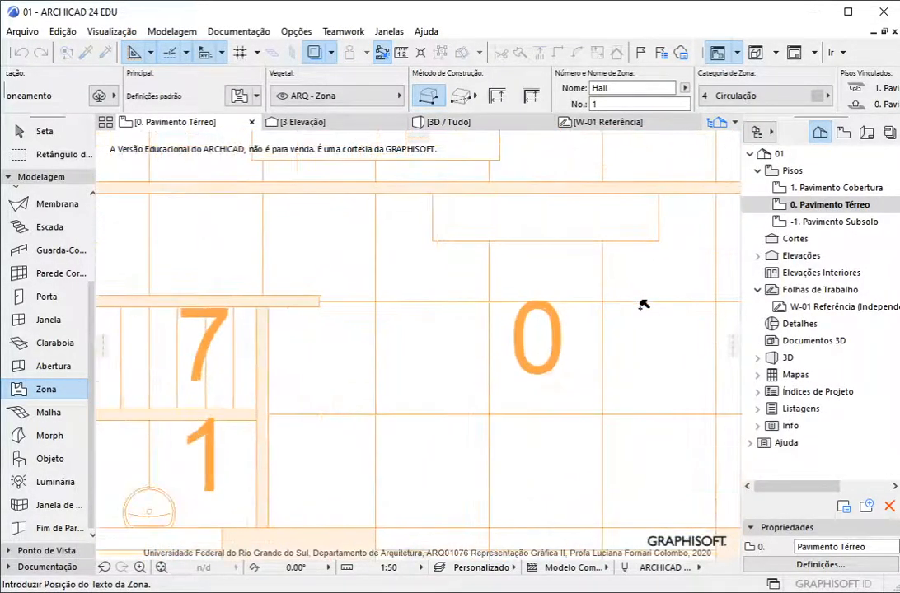
scroll(376, 346, "down", 2)
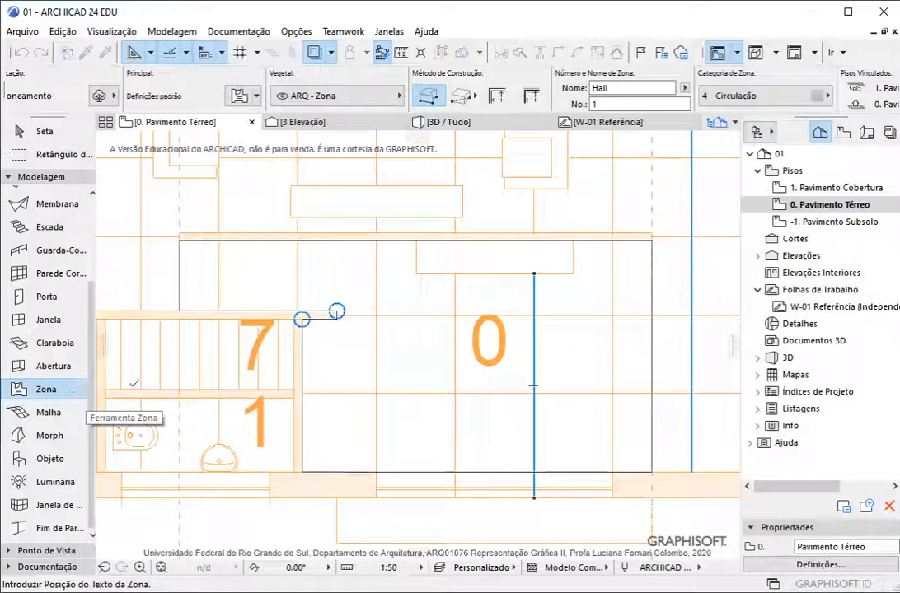
left_click(475, 362)
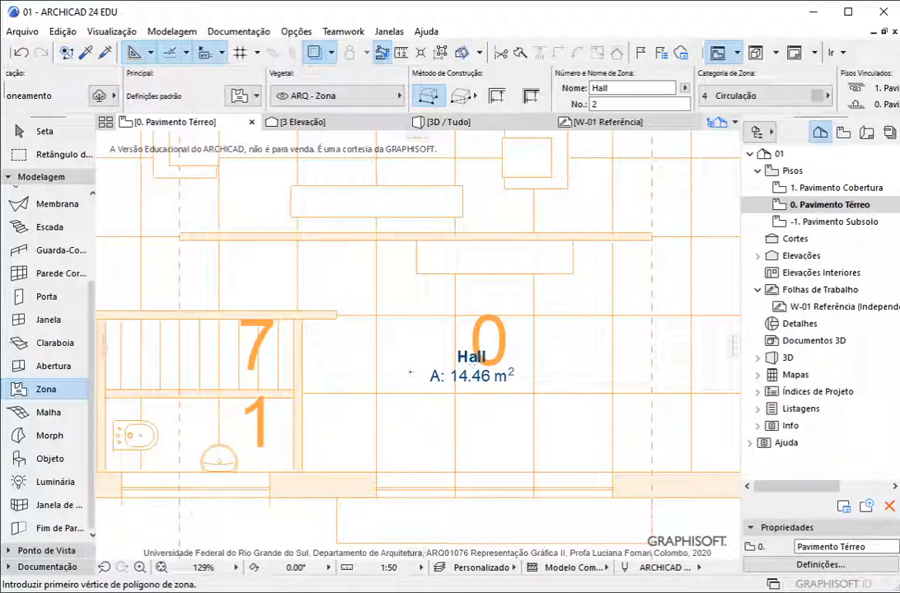
scroll(492, 378, "up", 1)
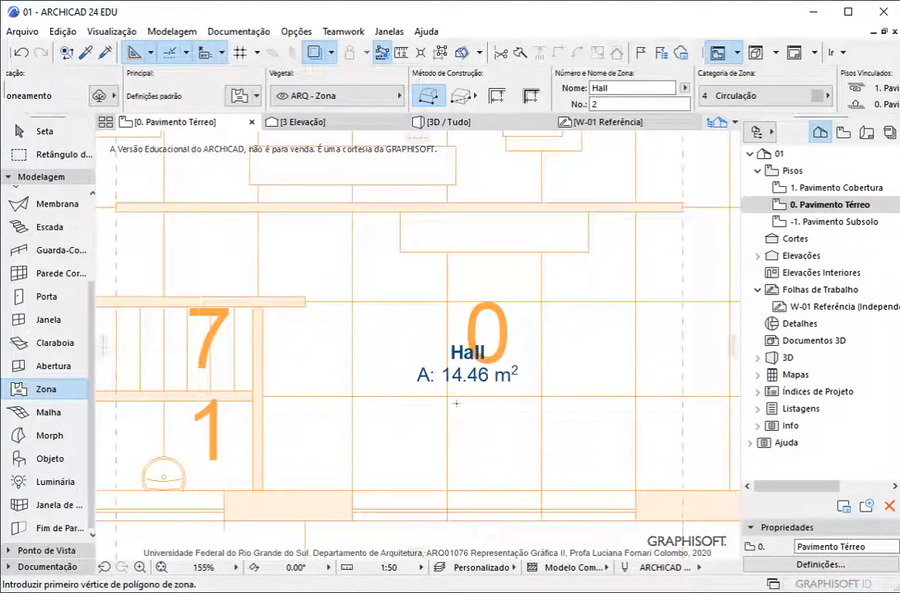
scroll(450, 389, "down", 1)
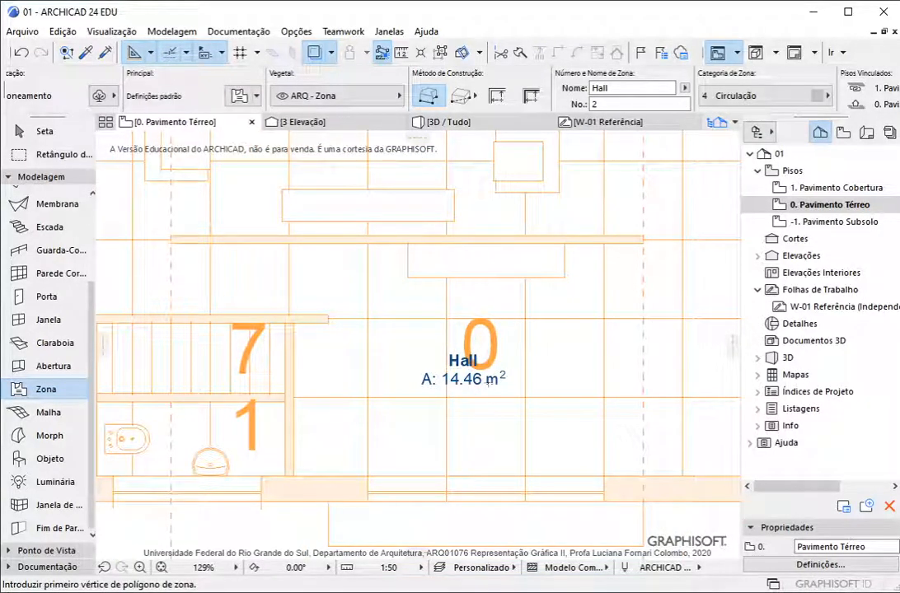
scroll(446, 384, "up", 3)
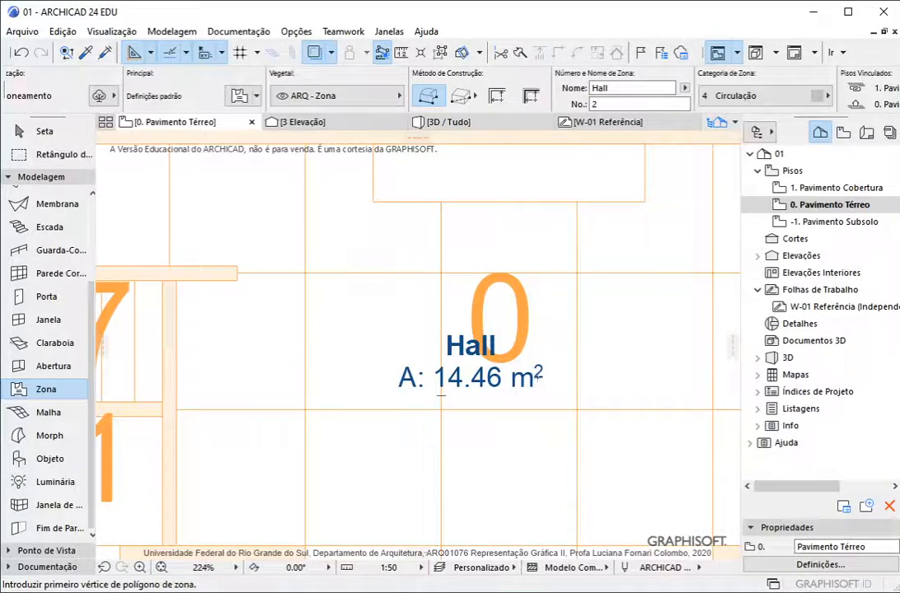
scroll(519, 382, "down", 3)
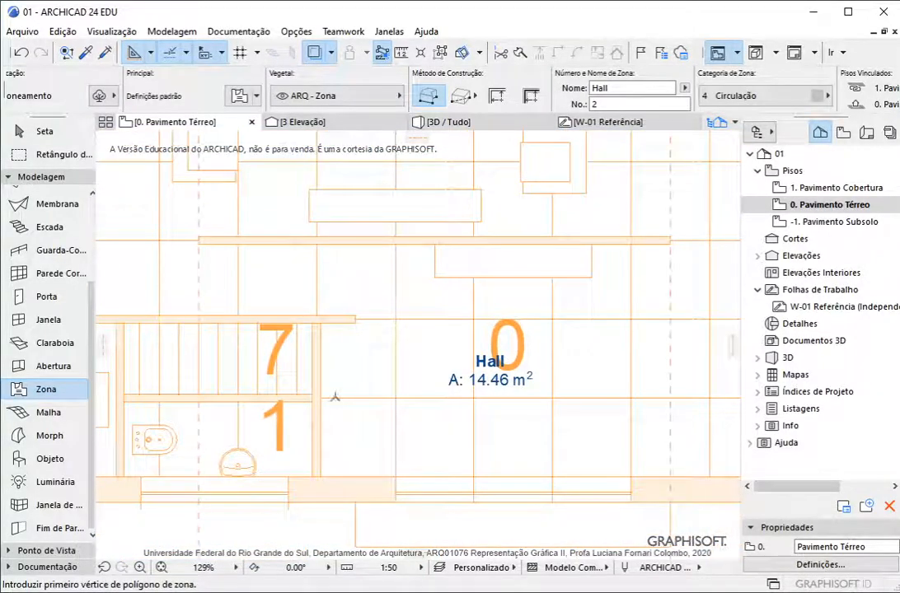
scroll(292, 407, "down", 1)
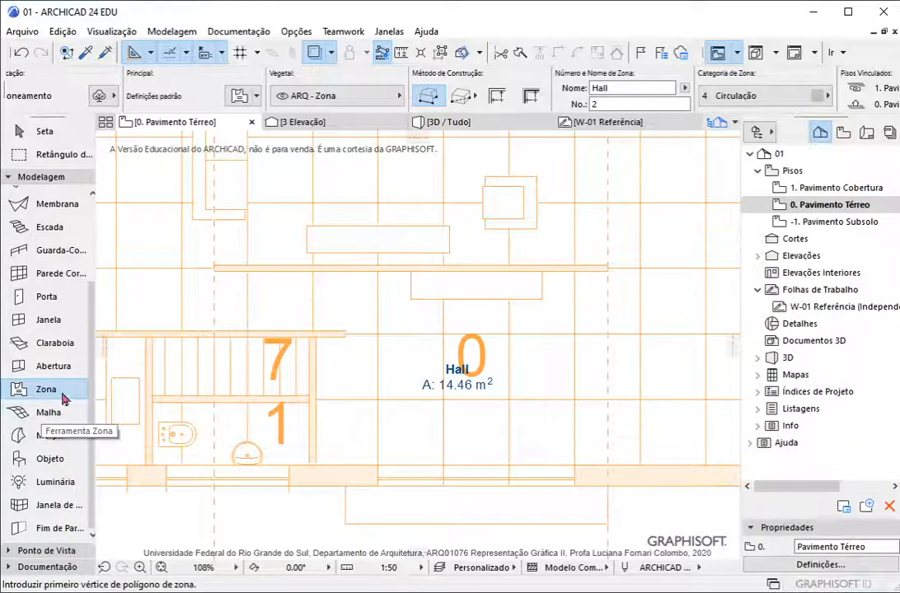
Leave the Zone tool, turn off guide lines and select the Hall zone
key("Escape")
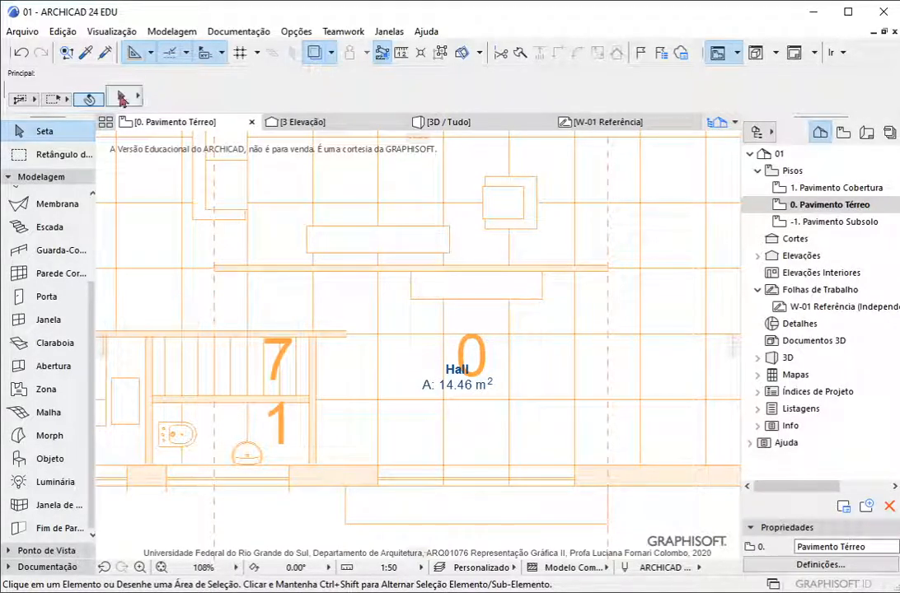
left_click(132, 50)
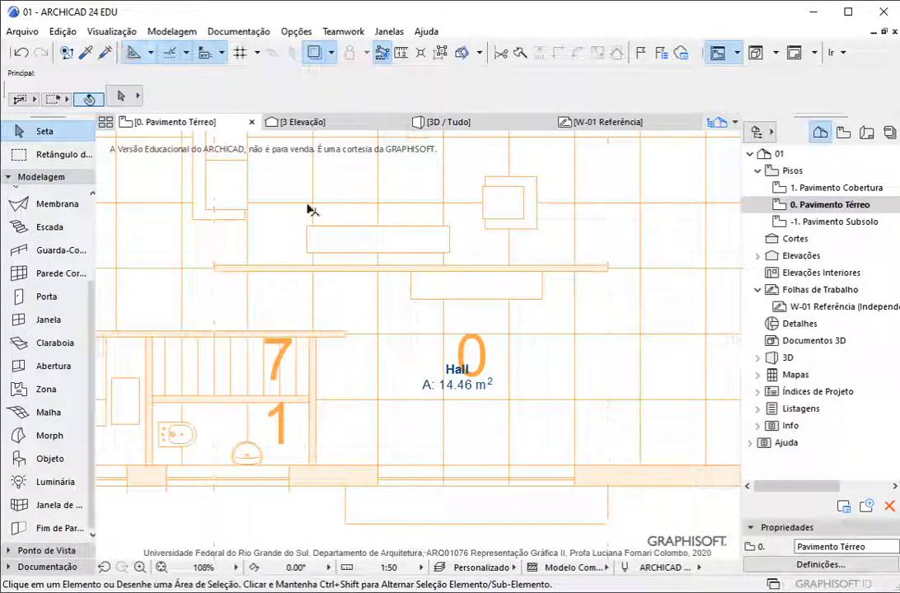
left_click(462, 392)
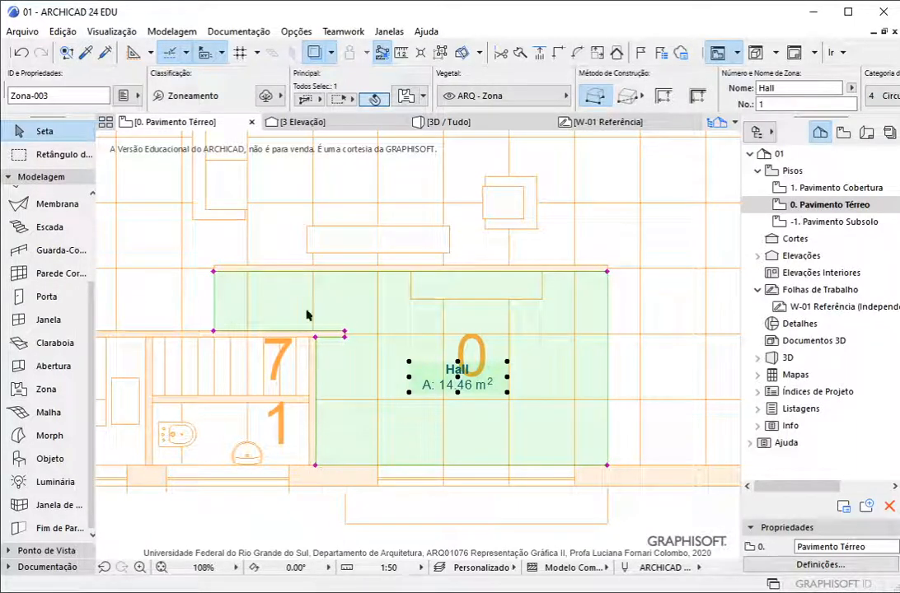
Turn on the Hall zone's floor plan contour as a continuous line, leaving the zone selected
scroll(478, 93, "down", 5)
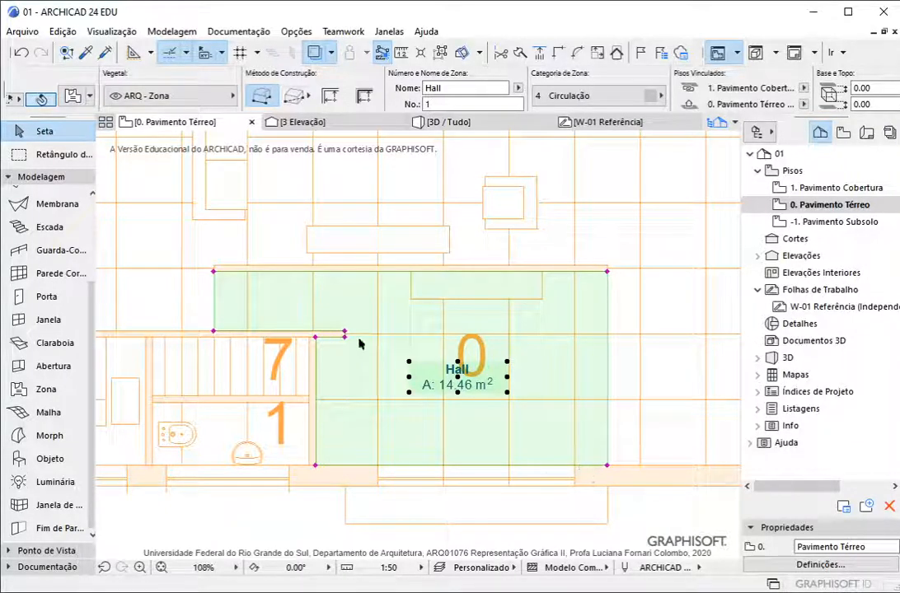
scroll(449, 92, "down", 5)
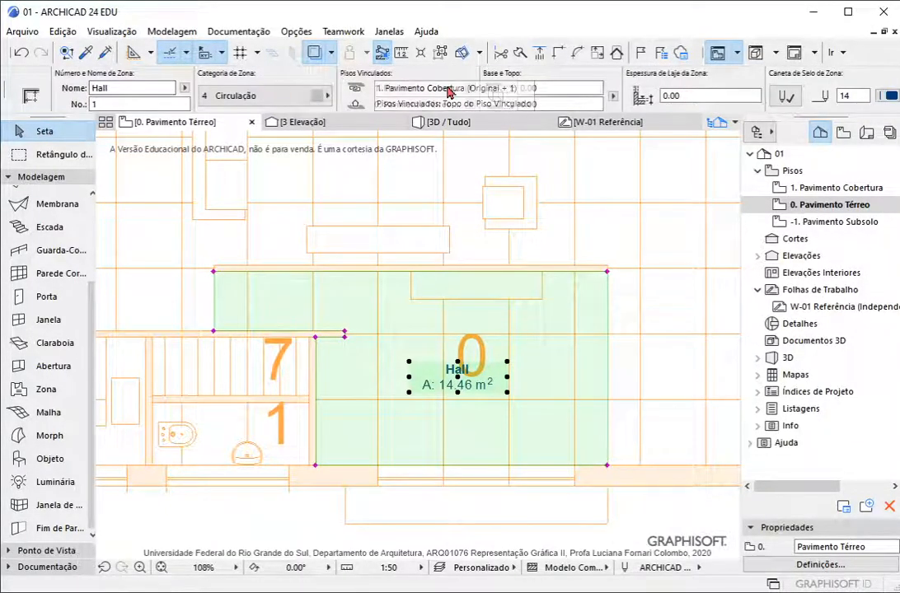
scroll(449, 93, "down", 6)
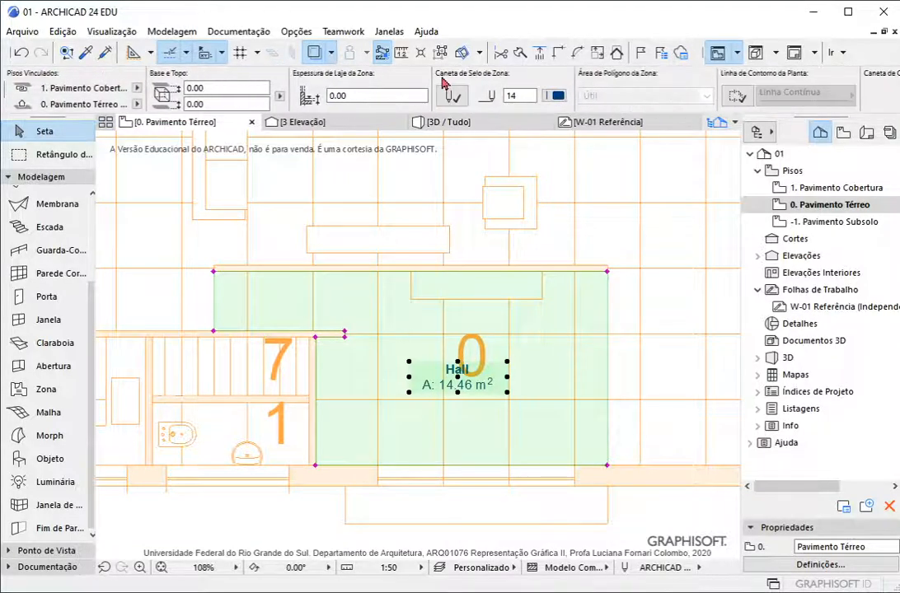
scroll(442, 83, "down", 2)
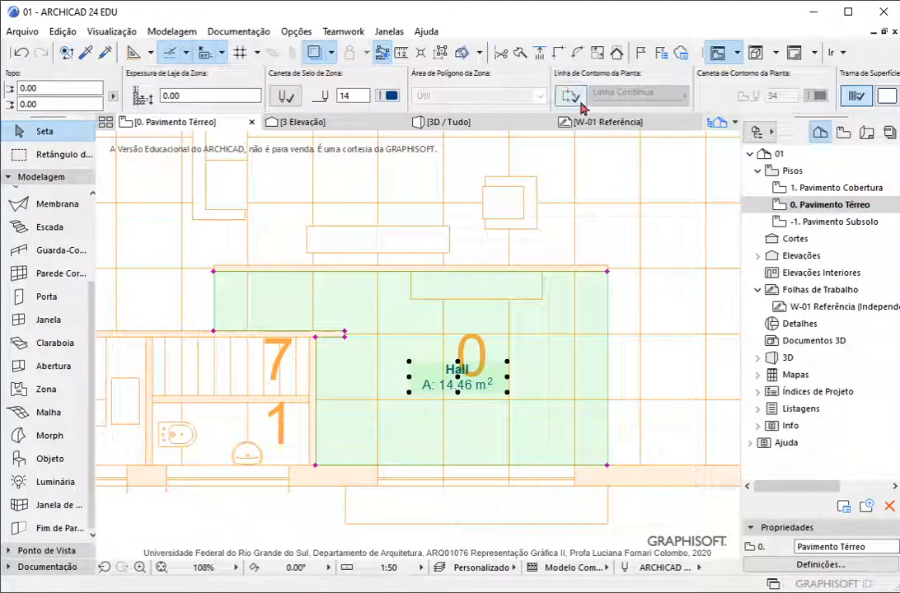
left_click(574, 99)
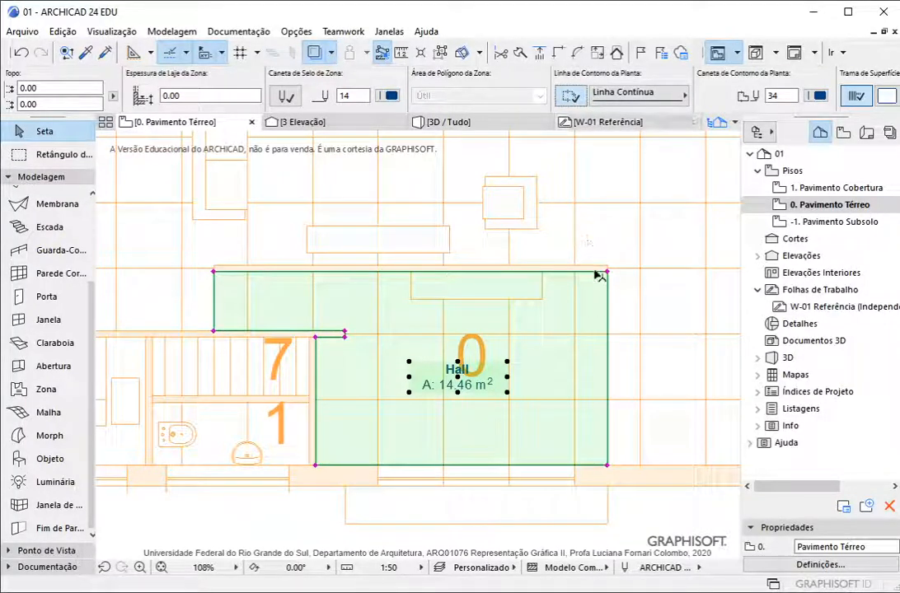
left_click(619, 329)
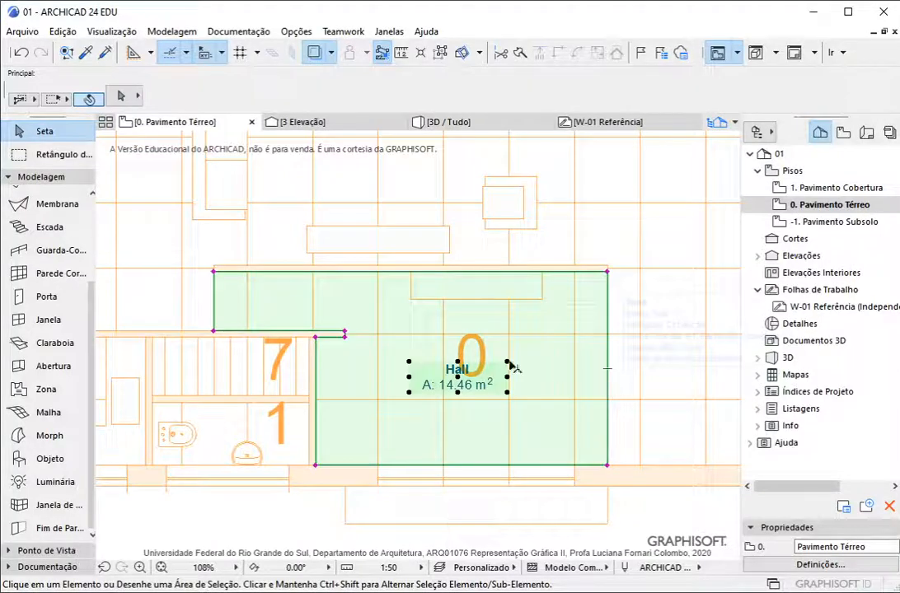
left_click(580, 374)
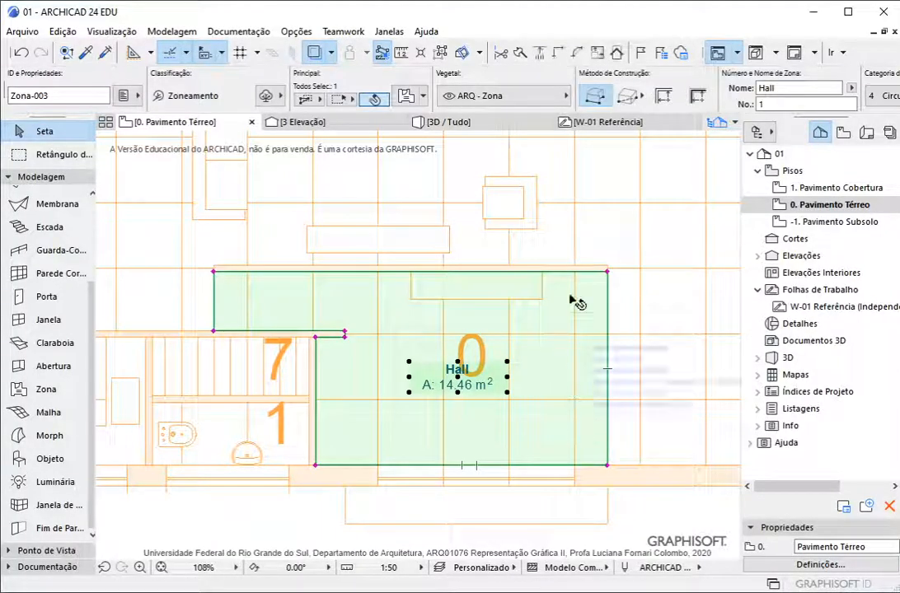
scroll(582, 95, "down", 5)
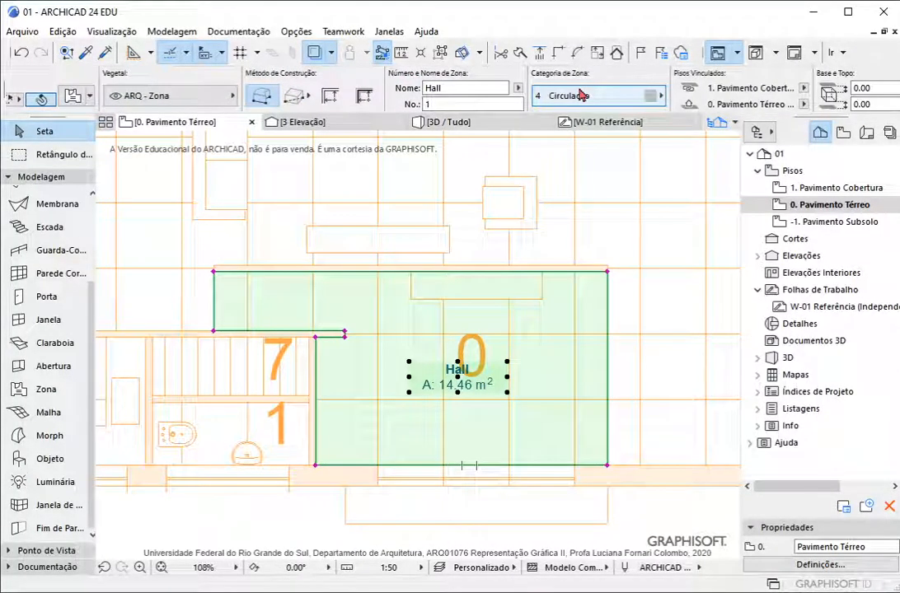
scroll(582, 96, "down", 3)
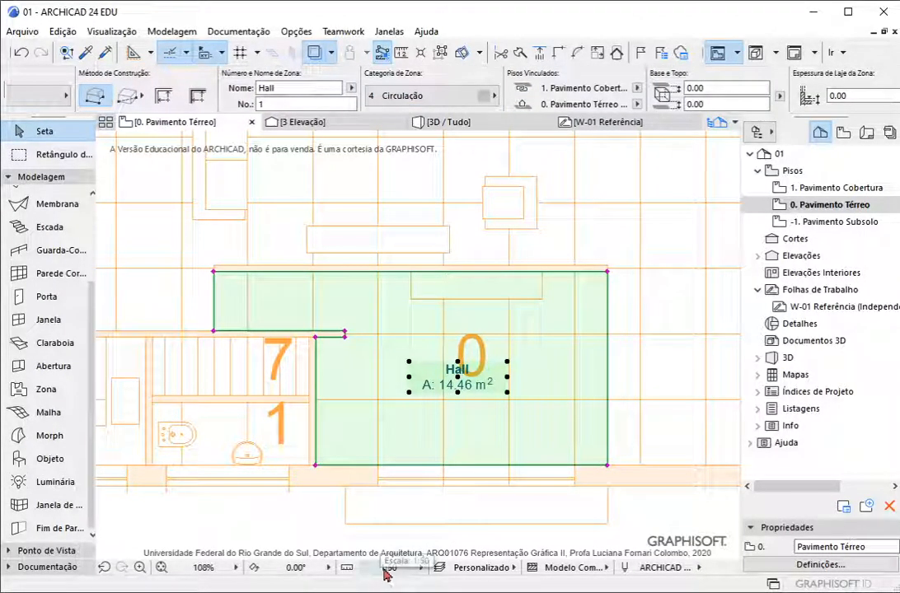
Set the floor plan scale to 1:200 and examine the size of the Hall zone stamp
left_click(420, 568)
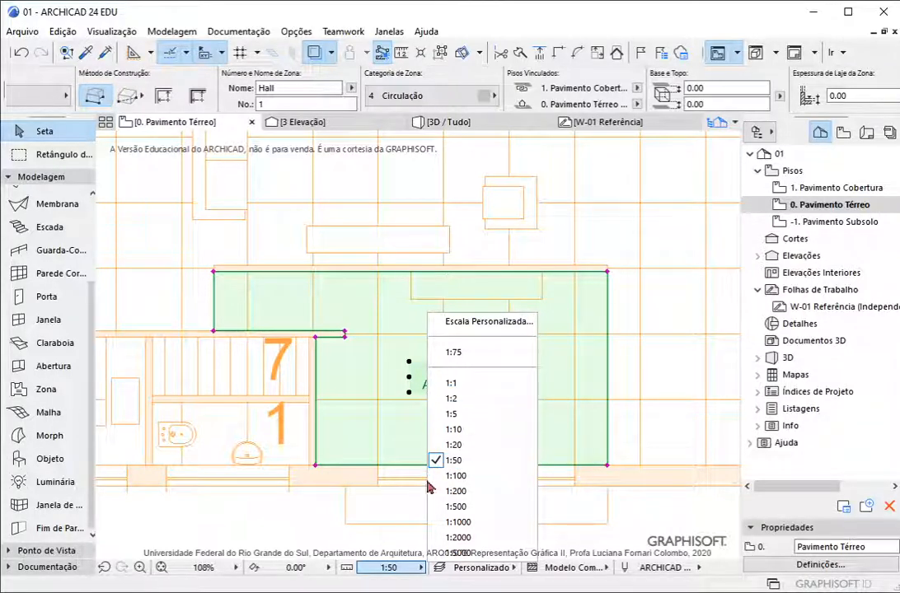
left_click(477, 492)
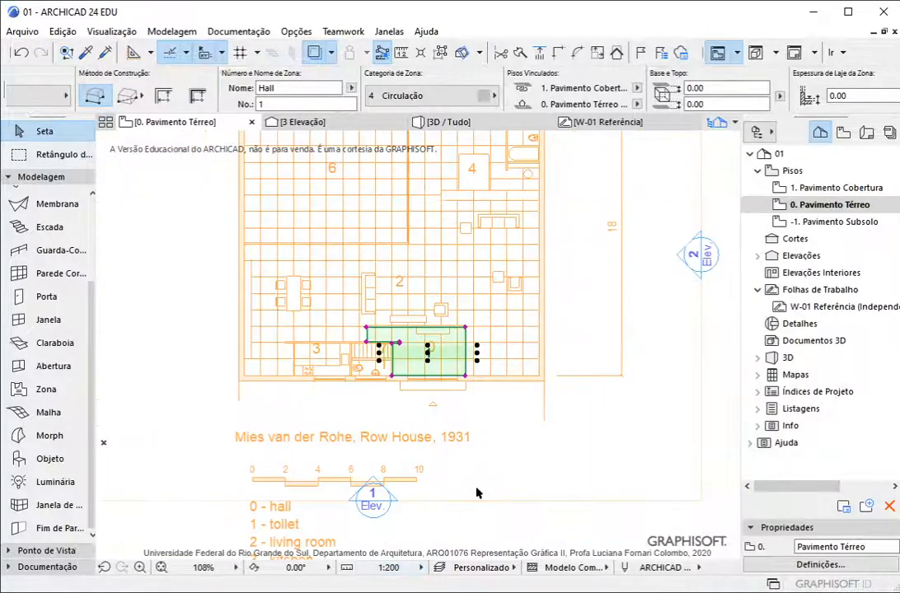
scroll(425, 338, "up", 2)
scroll(424, 337, "up", 5)
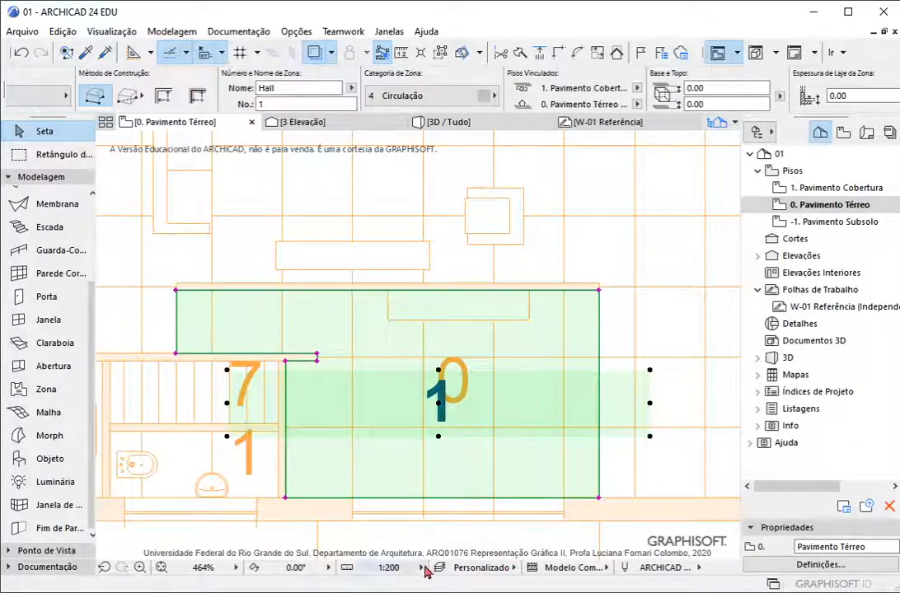
Set the floor plan scale to 1:100 and compare the Hall stamp with its room
left_click(388, 567)
left_click(456, 476)
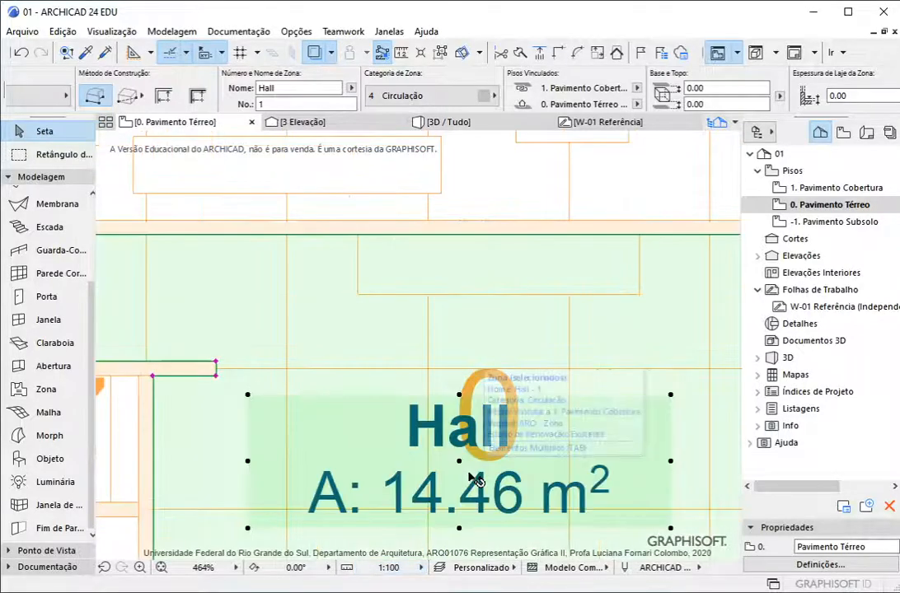
scroll(401, 445, "up", 2)
scroll(401, 445, "down", 2)
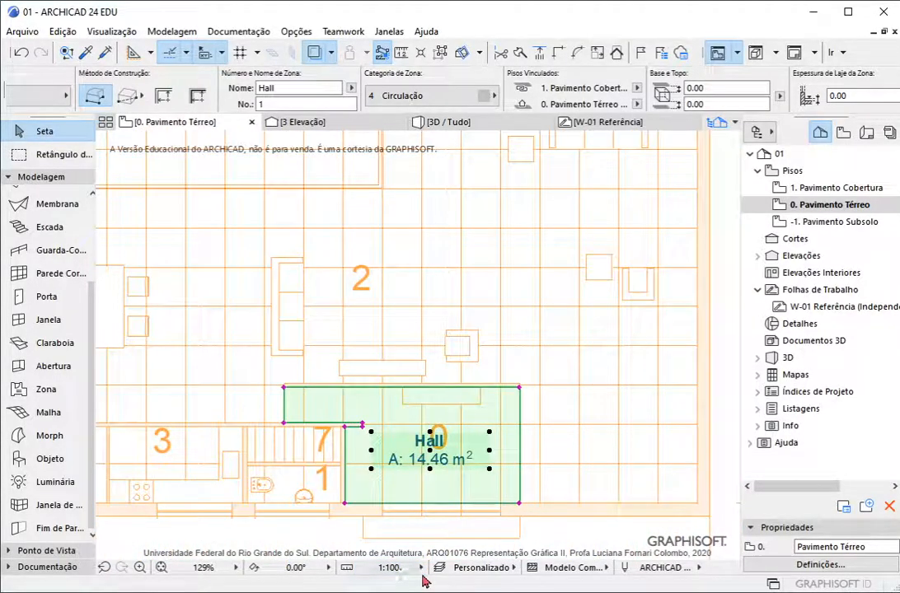
Set the floor plan scale back to 1:50 and check the Hall stamp's size
left_click(387, 567)
left_click(461, 460)
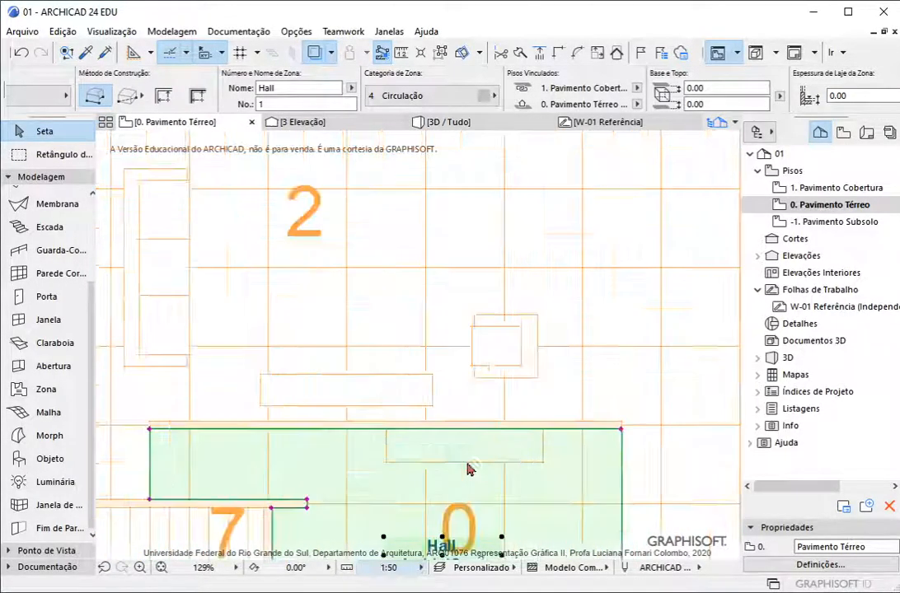
scroll(451, 385, "down", 1)
scroll(449, 524, "up", 1)
scroll(401, 351, "down", 3)
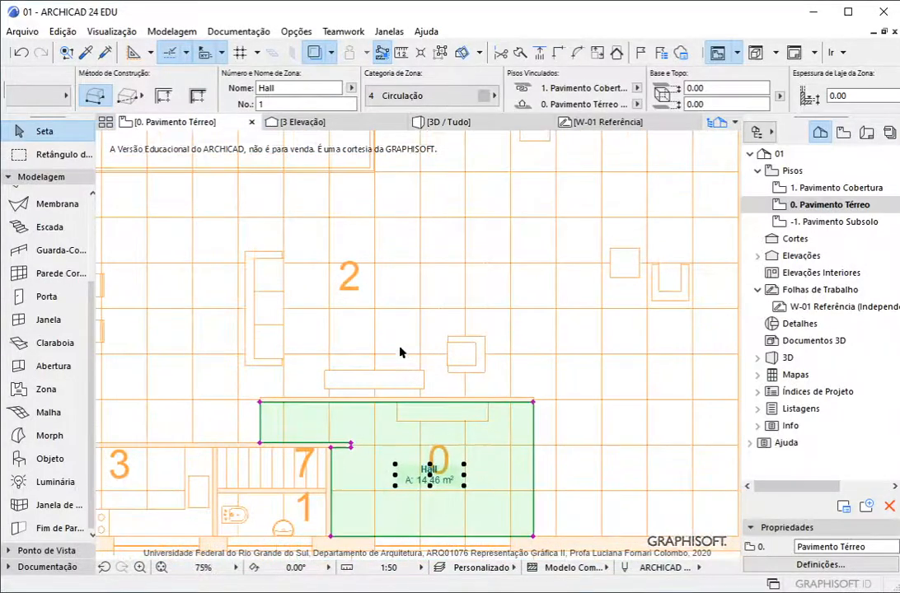
scroll(412, 429, "up", 4)
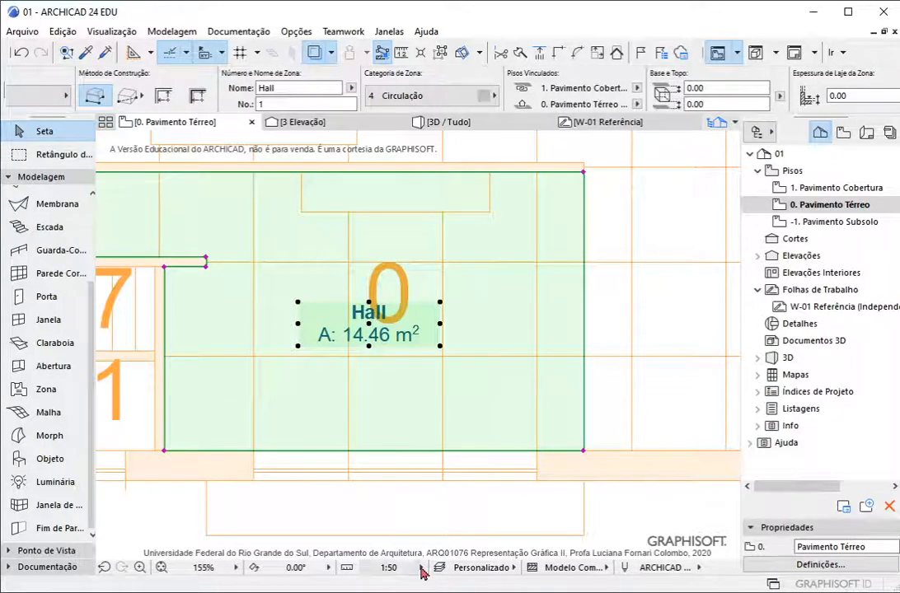
Review the available drawing scales without choosing one, and deselect the Hall zone
left_click(388, 568)
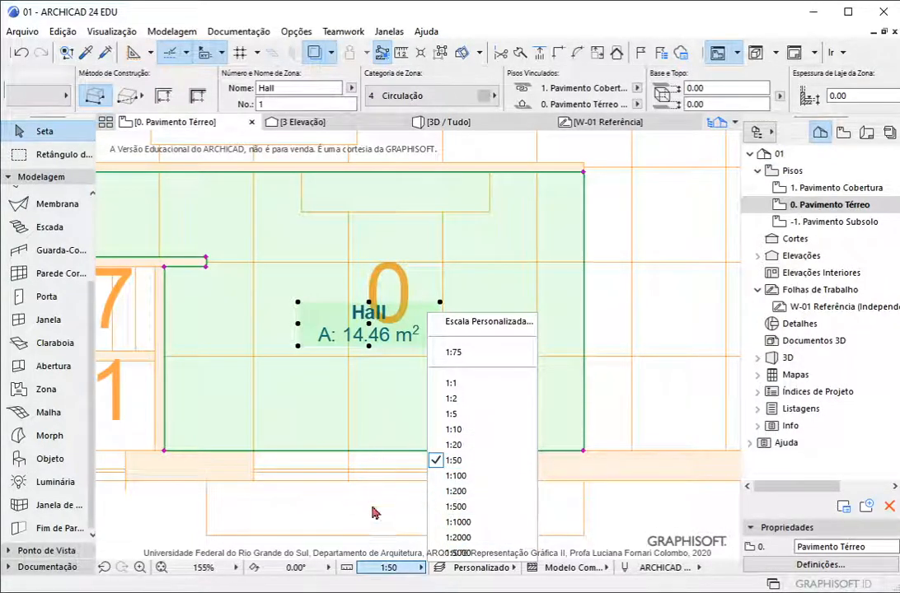
left_click(581, 297)
key("Escape")
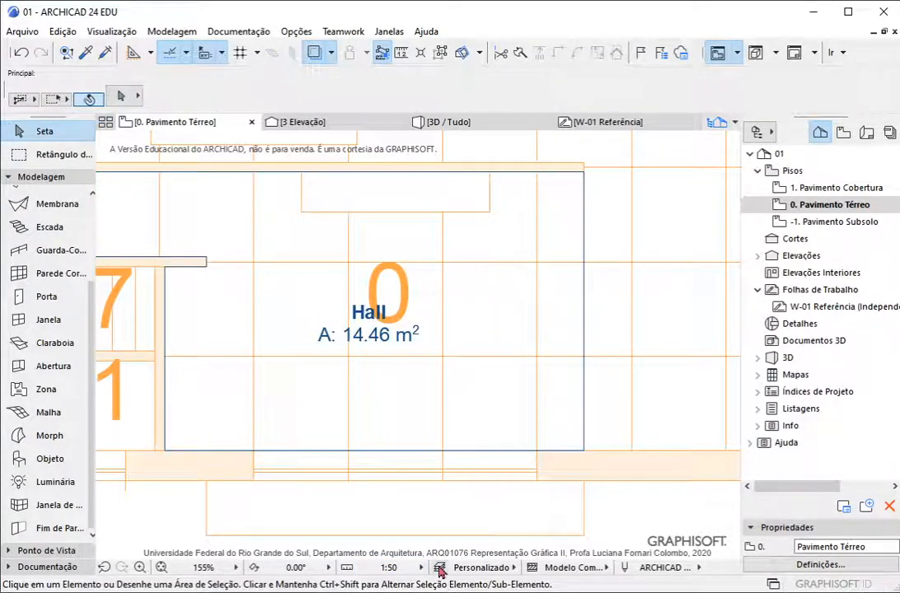
left_click(388, 567)
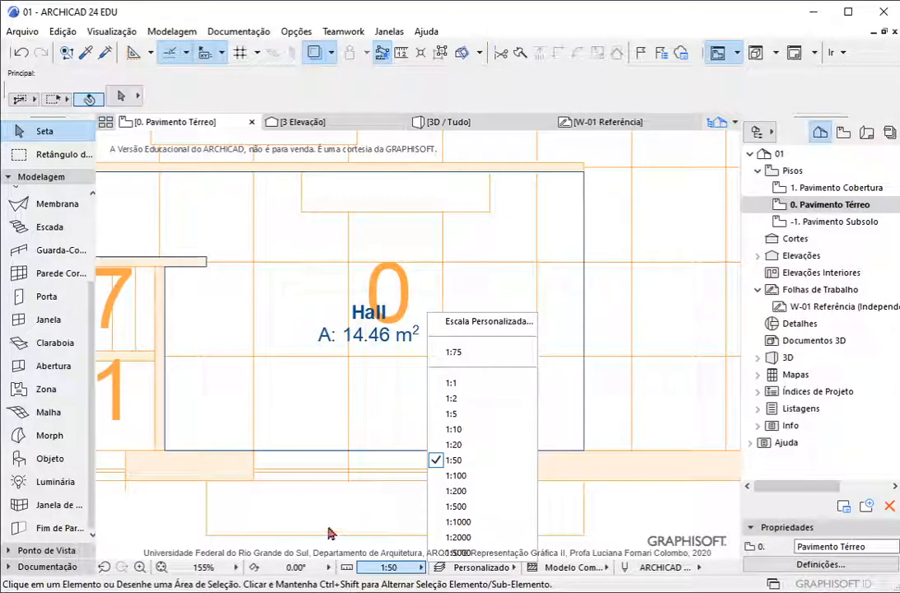
left_click(181, 539)
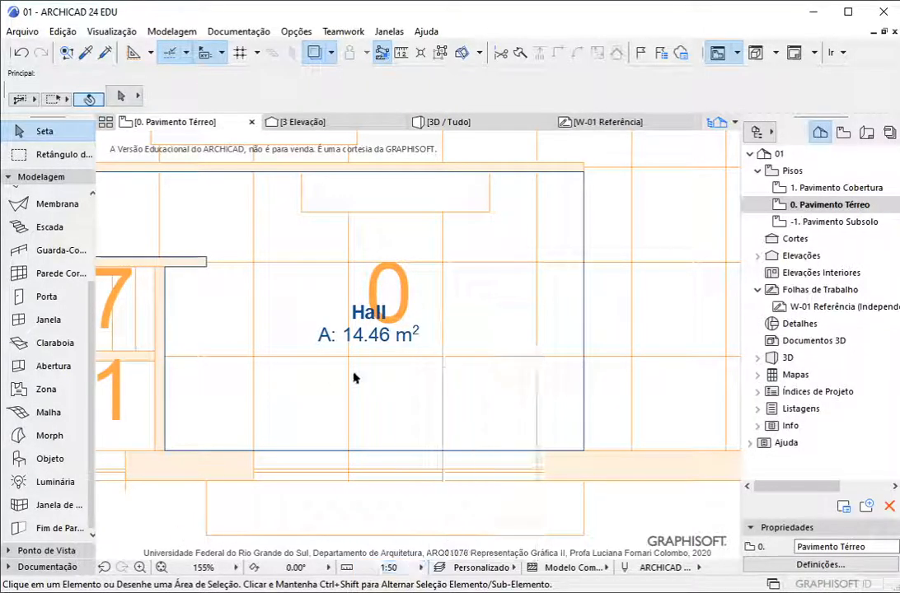
Start a new zone near the bathroom using the rectangular construction method
scroll(498, 455, "down", 2)
scroll(233, 408, "down", 3)
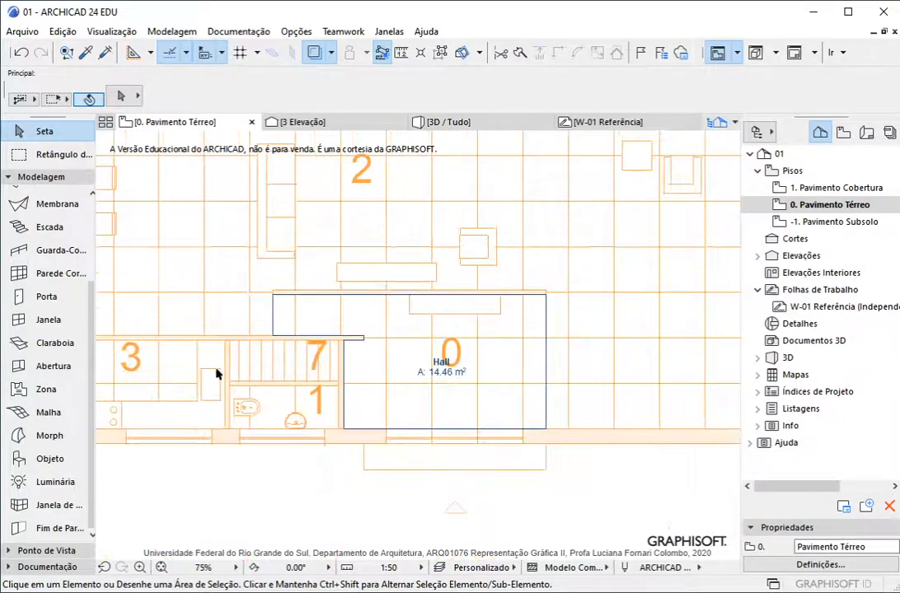
scroll(217, 375, "up", 4)
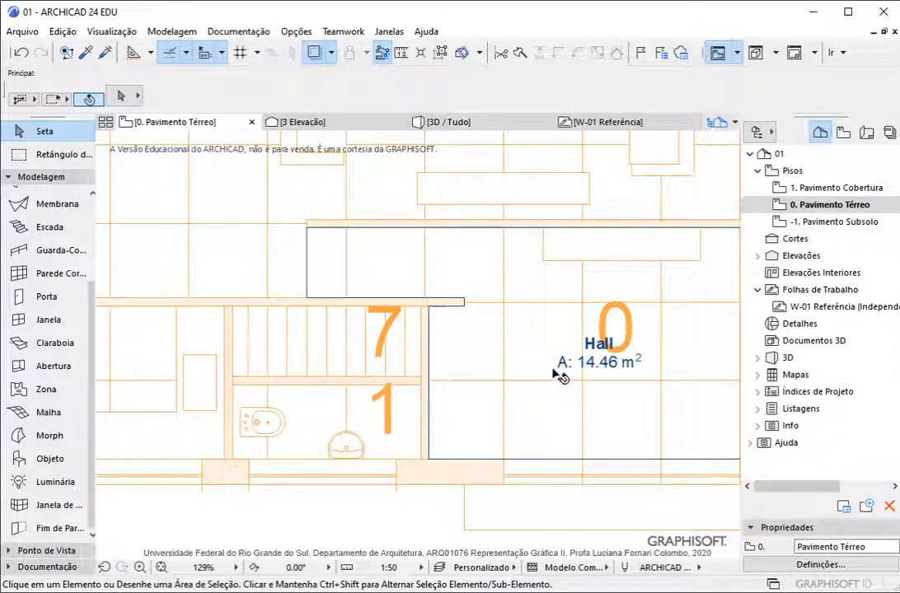
left_click(47, 389)
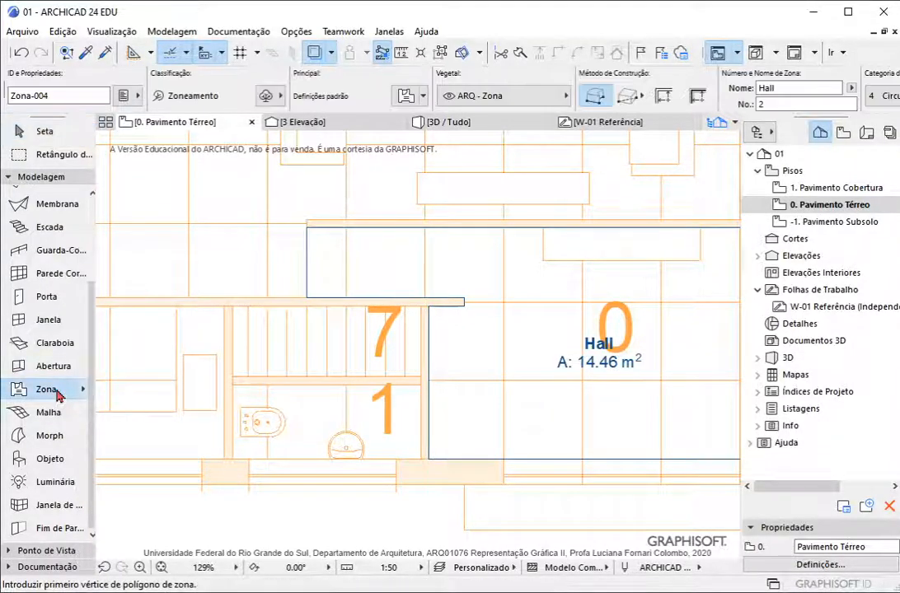
scroll(451, 74, "down", 4)
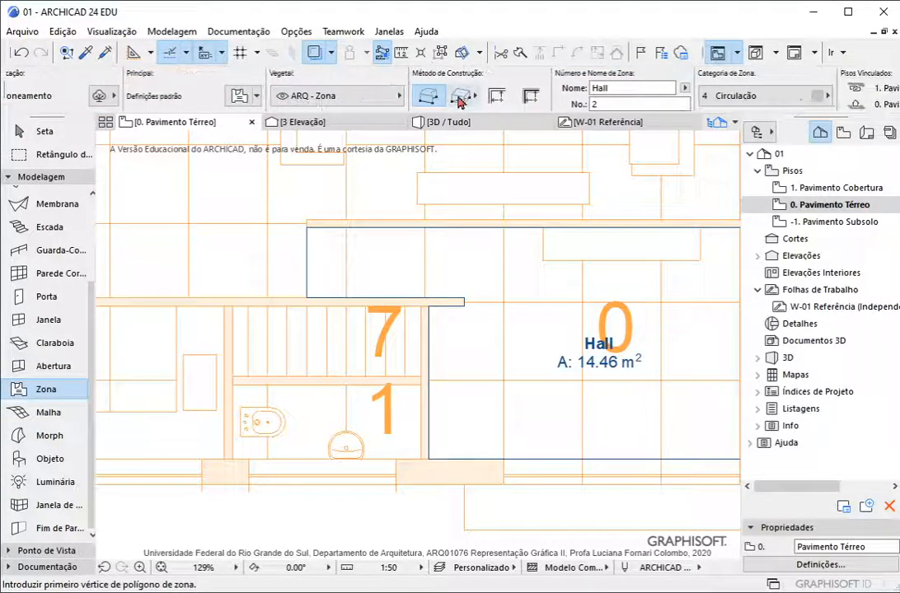
left_click(458, 99)
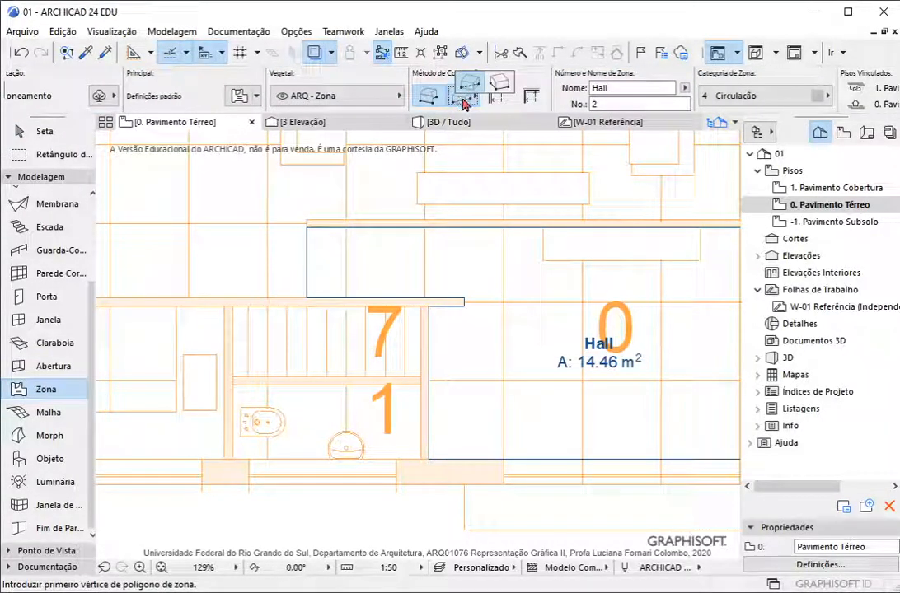
left_click(498, 82)
Name the new zone Lavabo and assign it to category 3 Serviço
double_click(598, 88)
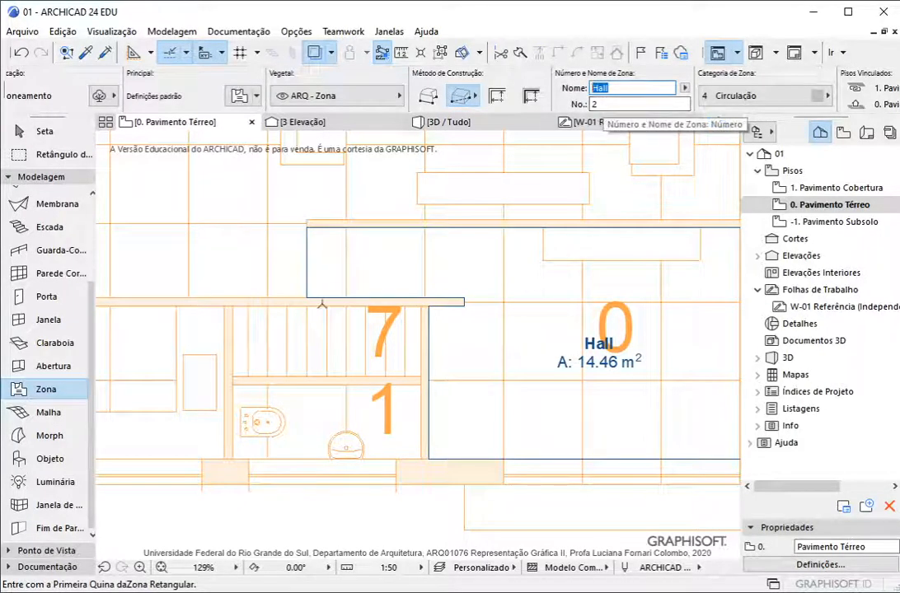
key("Tab")
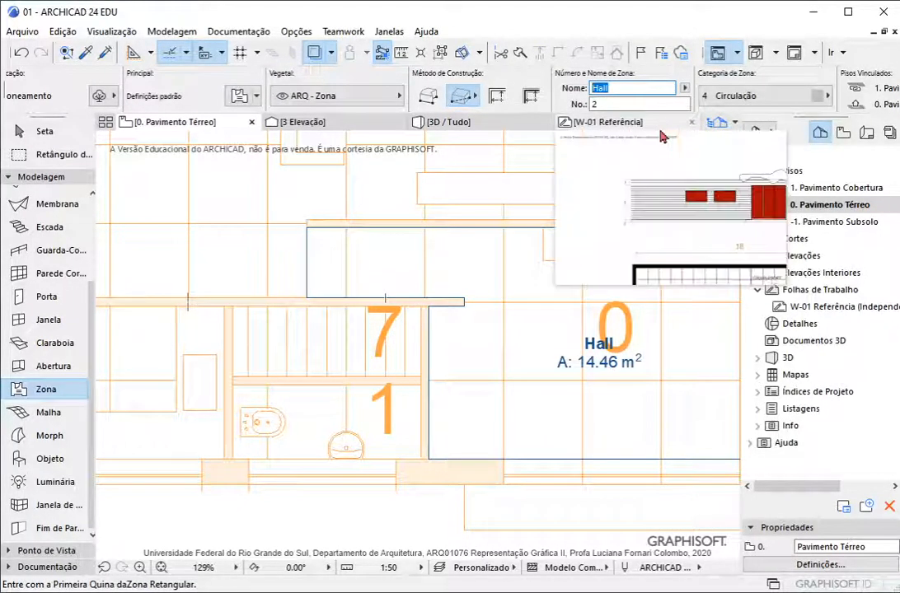
type("Lavabo")
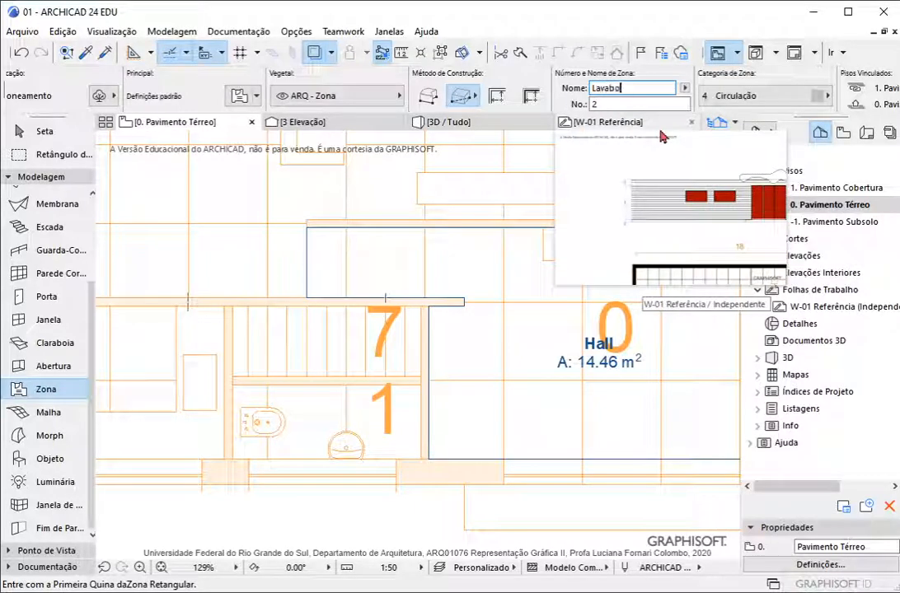
left_click(742, 95)
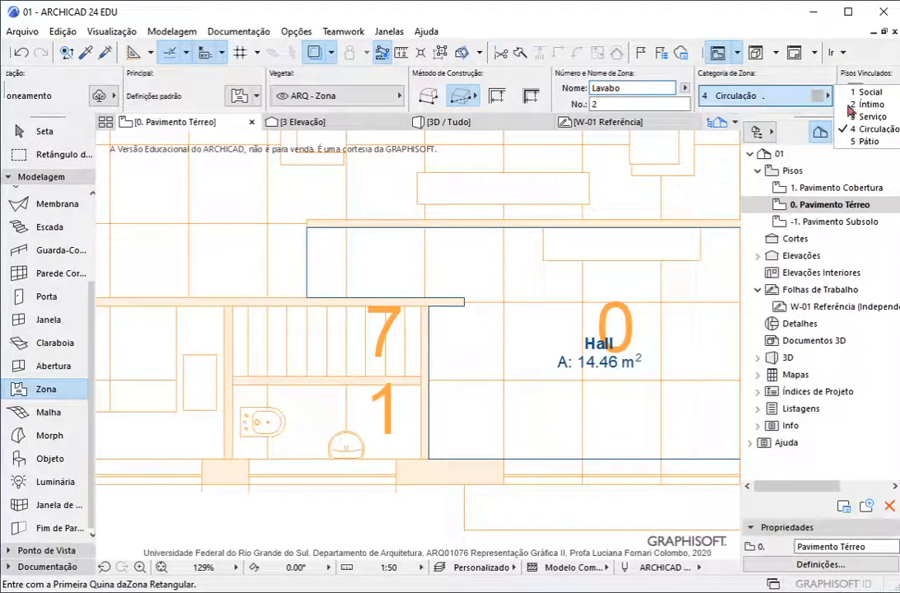
left_click(861, 115)
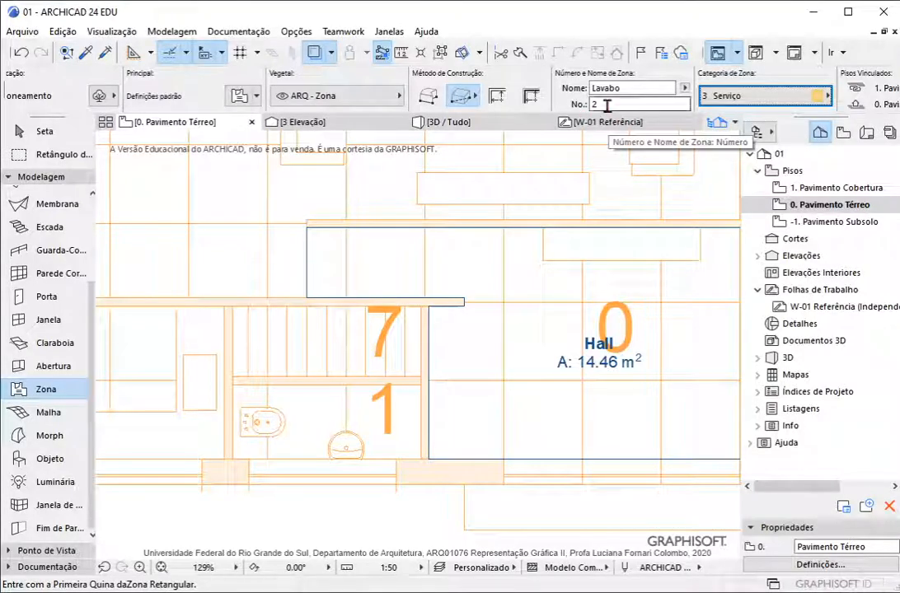
Draw the Lavabo zone between opposite inner corners of the bathroom, place its stamp beside the number 1, and leave the Zone tool
scroll(264, 433, "up", 4)
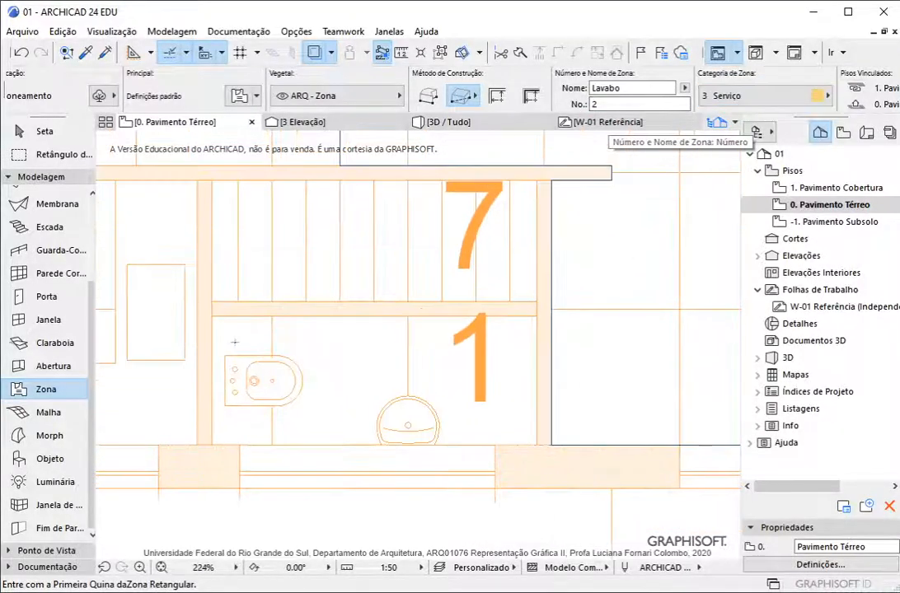
scroll(247, 388, "up", 1)
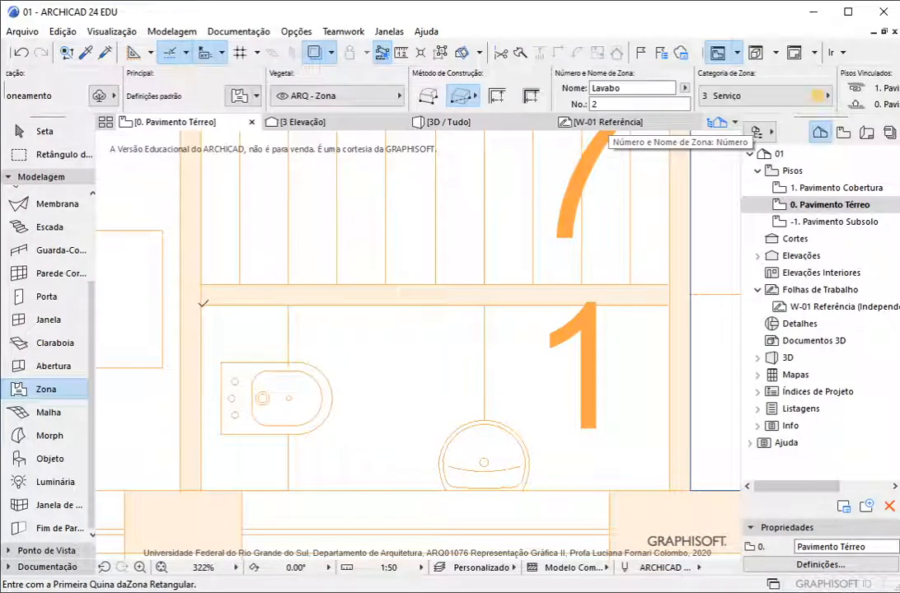
left_click(202, 305)
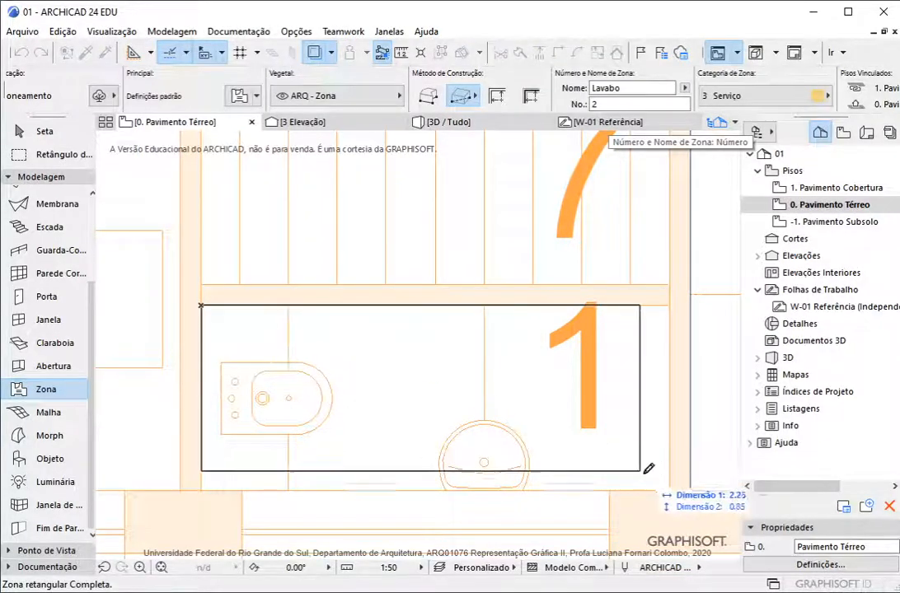
left_click(668, 490)
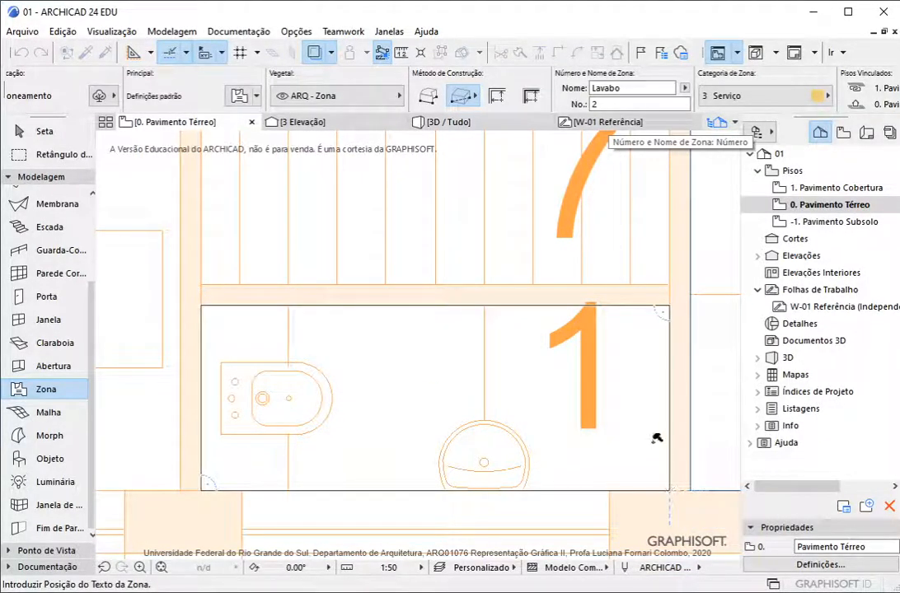
left_click(432, 375)
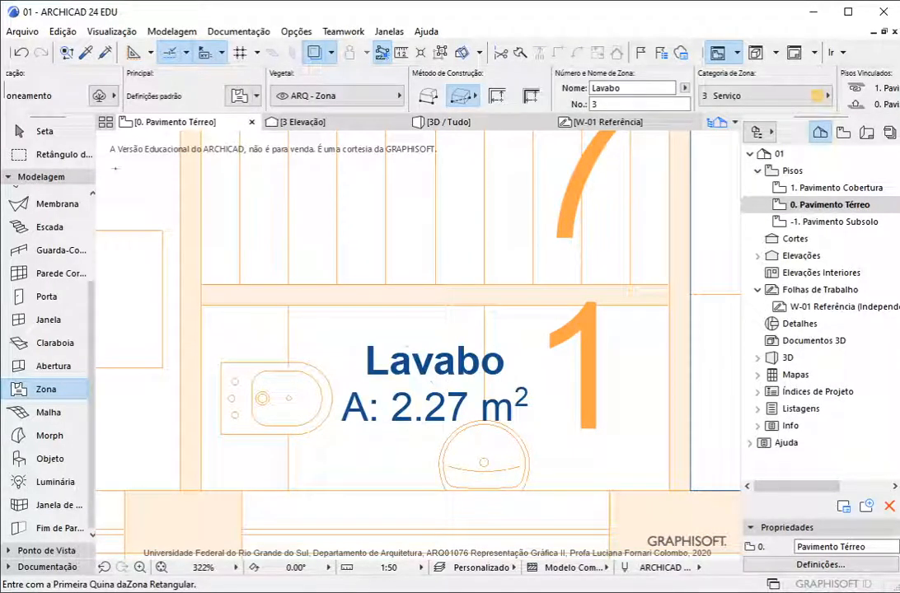
left_click(42, 134)
scroll(396, 426, "down", 2)
scroll(397, 426, "down", 4)
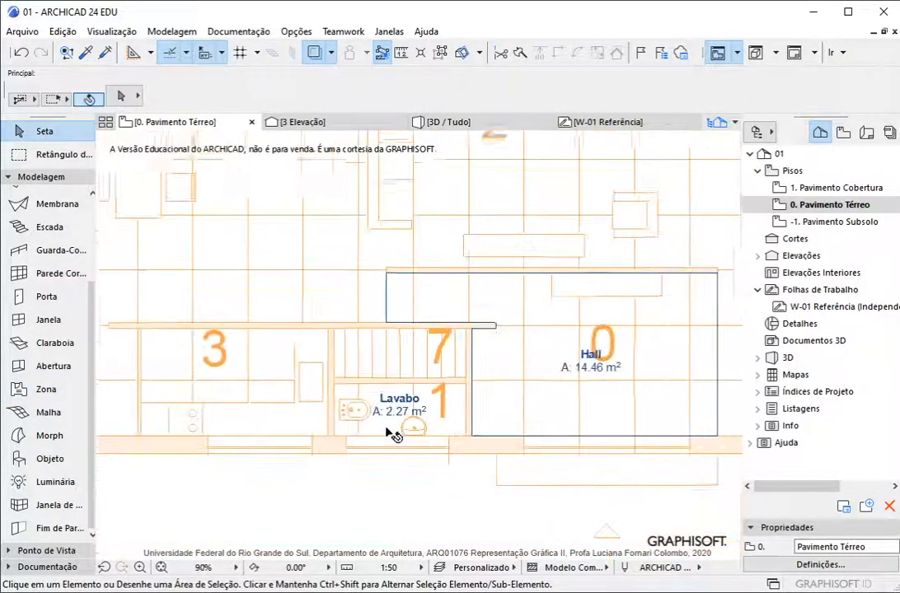
scroll(370, 428, "up", 1)
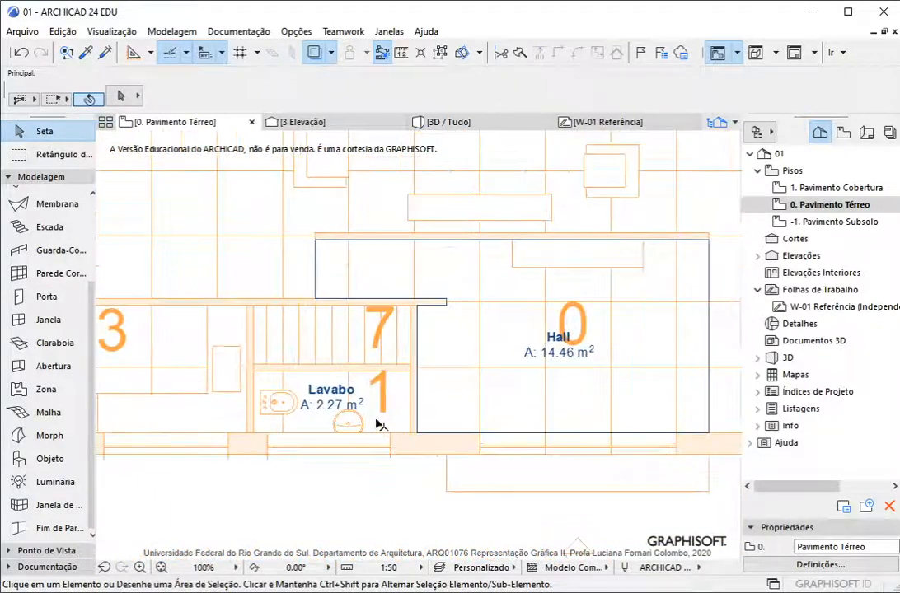